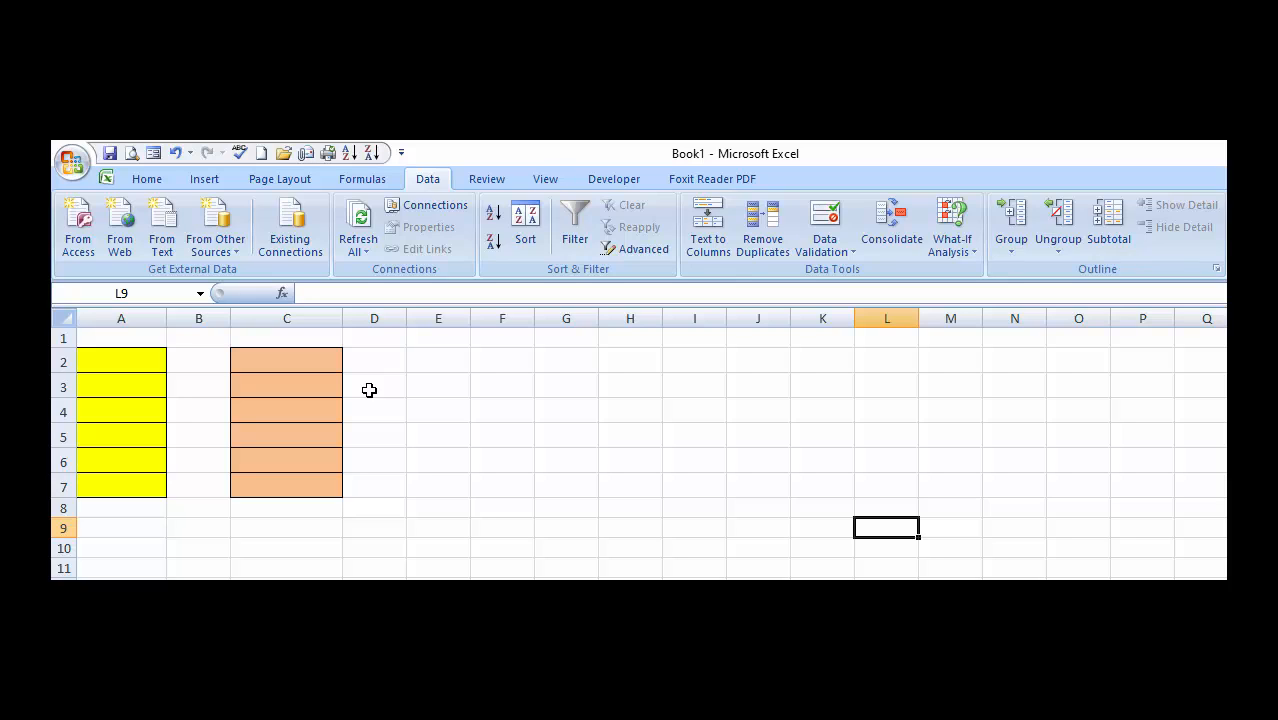
# Start a data validation rule for the yellow cells A2:A7 with Custom as the allowed criteria
pyautogui.click(110, 354)
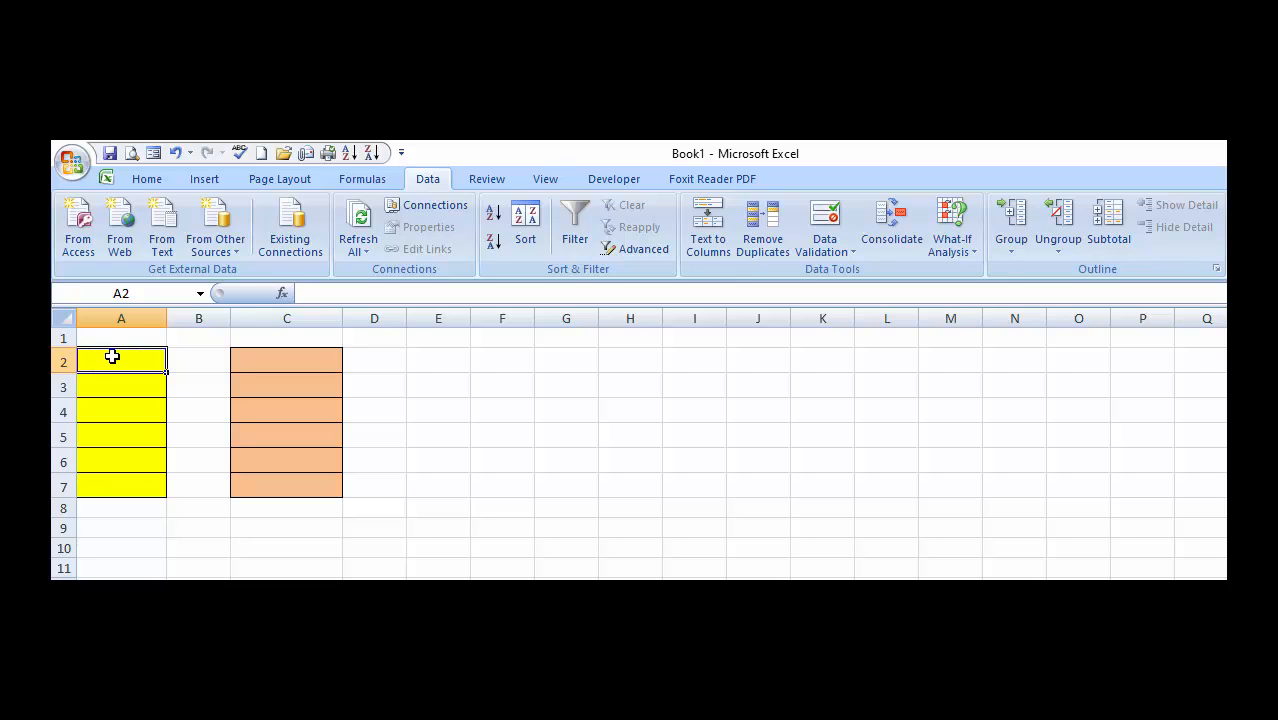
pyautogui.hotkey('shift', 'Down')
pyautogui.hotkey('shift', 'Down')
pyautogui.hotkey('shift', 'Down')
pyautogui.hotkey('shift', 'Down')
pyautogui.hotkey('shift', 'Down')
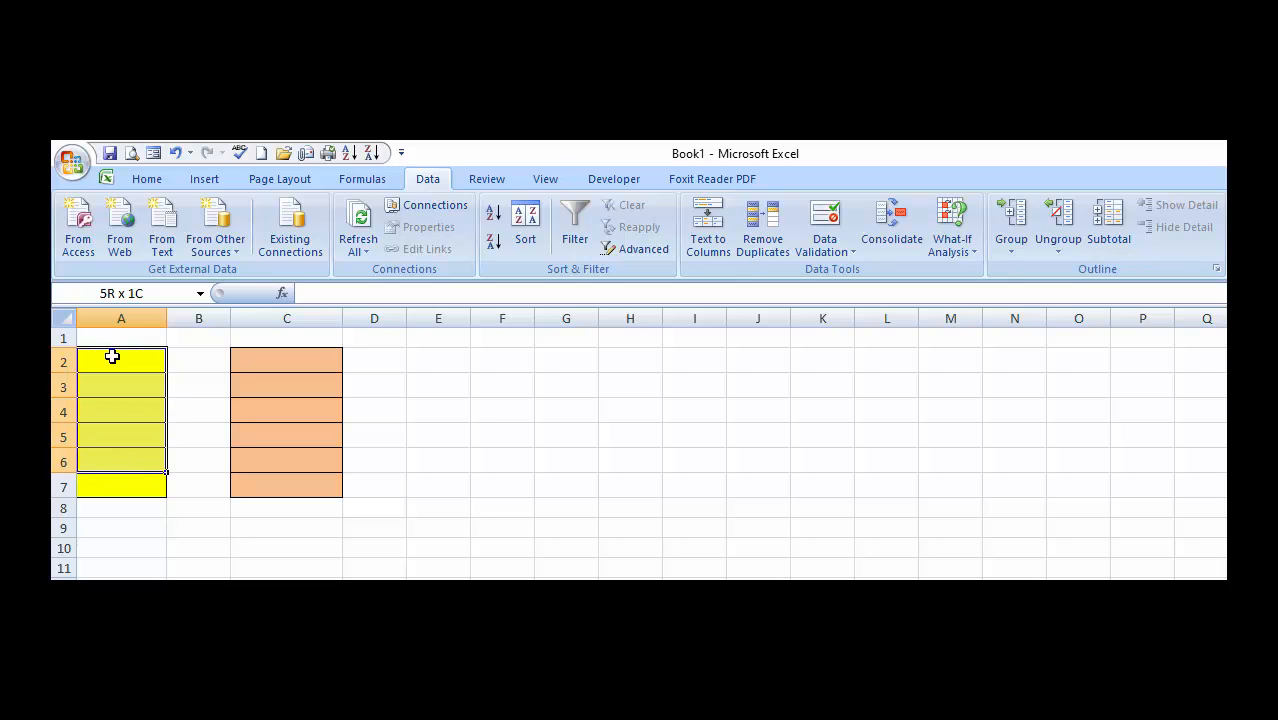
pyautogui.click(820, 220)
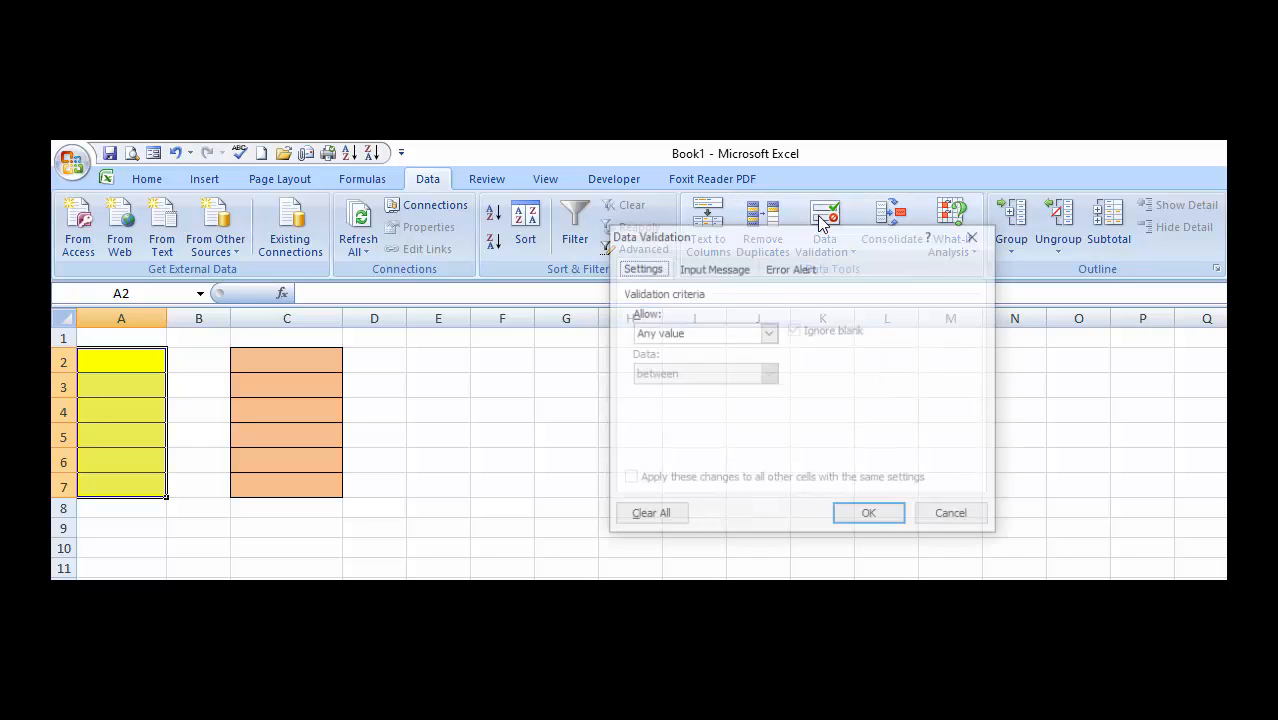
pyautogui.click(692, 338)
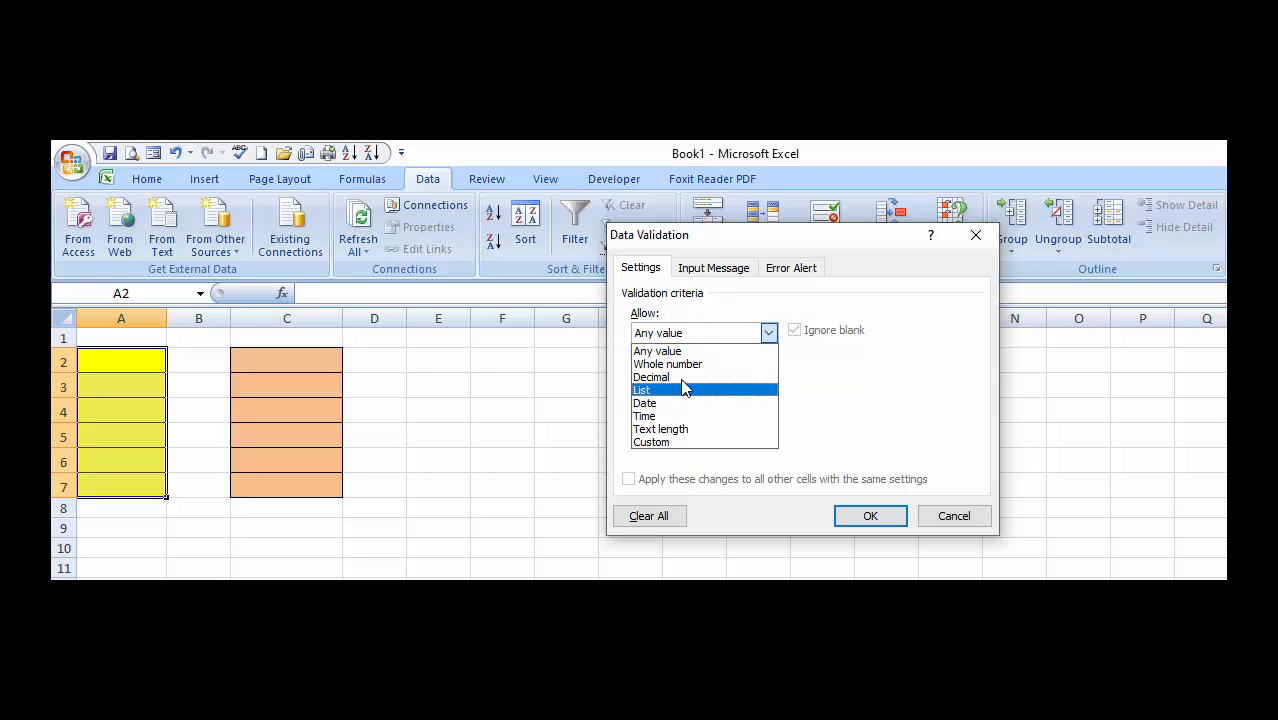
pyautogui.click(685, 441)
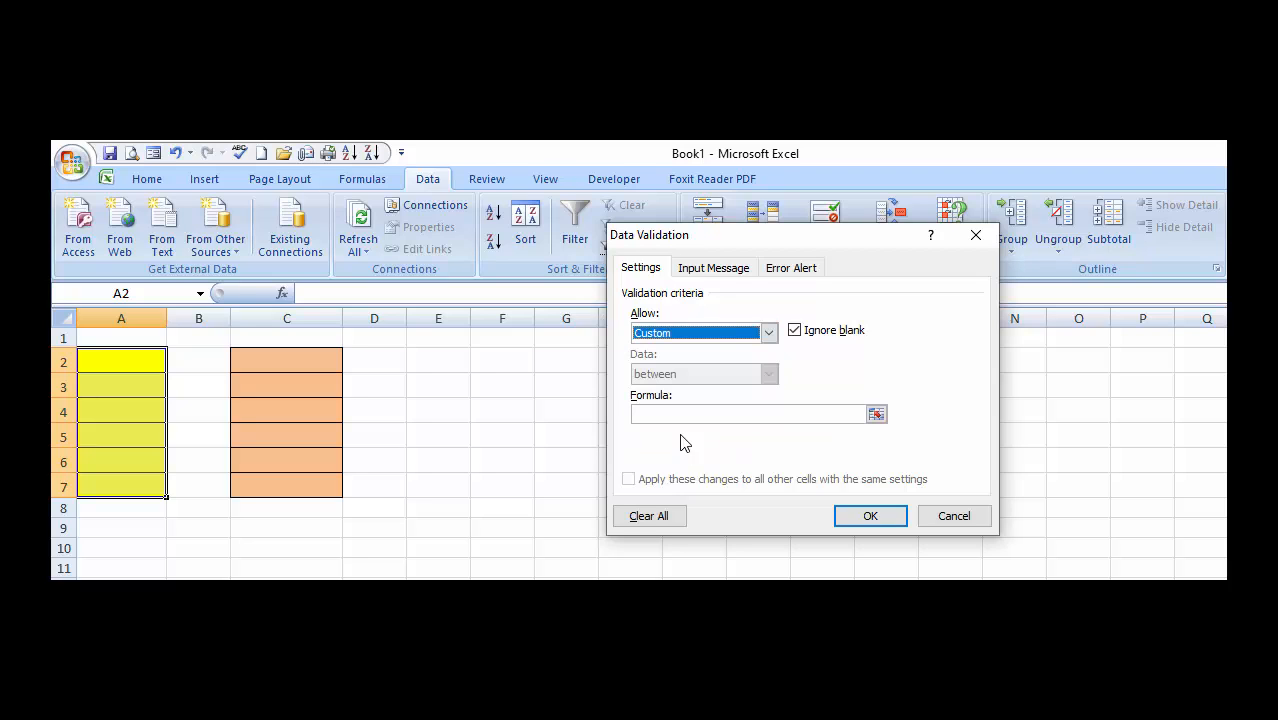
# Set the validation formula to =ISNUMBER(A2:A7) and apply the rule to the yellow cells
pyautogui.click(675, 417)
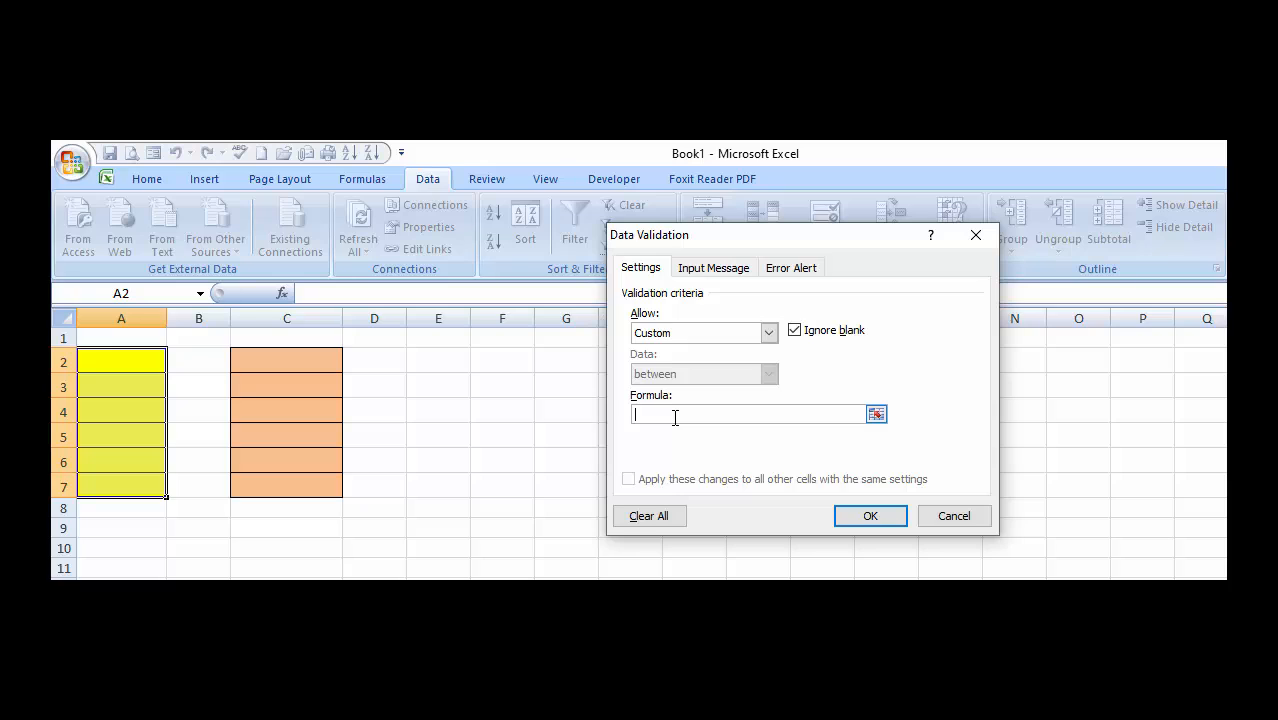
pyautogui.write('=ISNUMBE')
pyautogui.press('BackSpace')
pyautogui.write('BER(')
pyautogui.click(131, 363)
pyautogui.write(':A7')
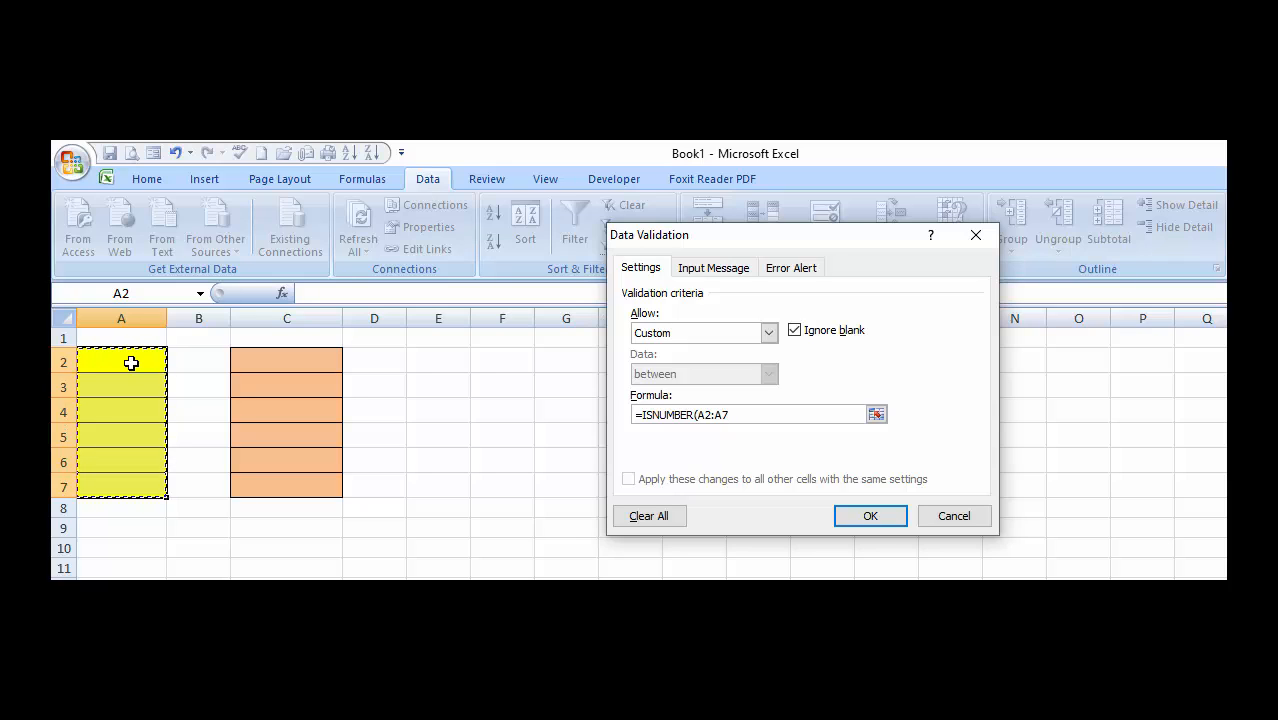
pyautogui.write(')')
pyautogui.click(870, 516)
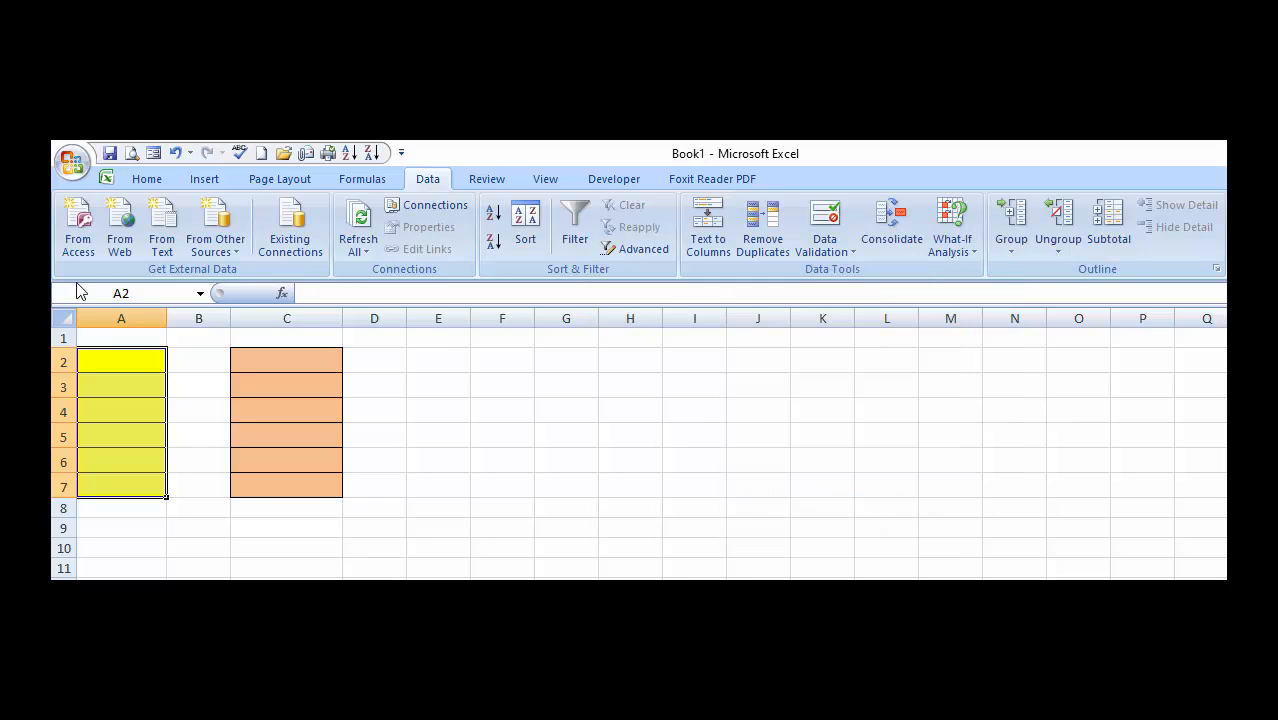
# Test the number rule in cell A2 by trying the text sdfds, and replace it with 25
pyautogui.click(139, 376)
pyautogui.click(139, 376)
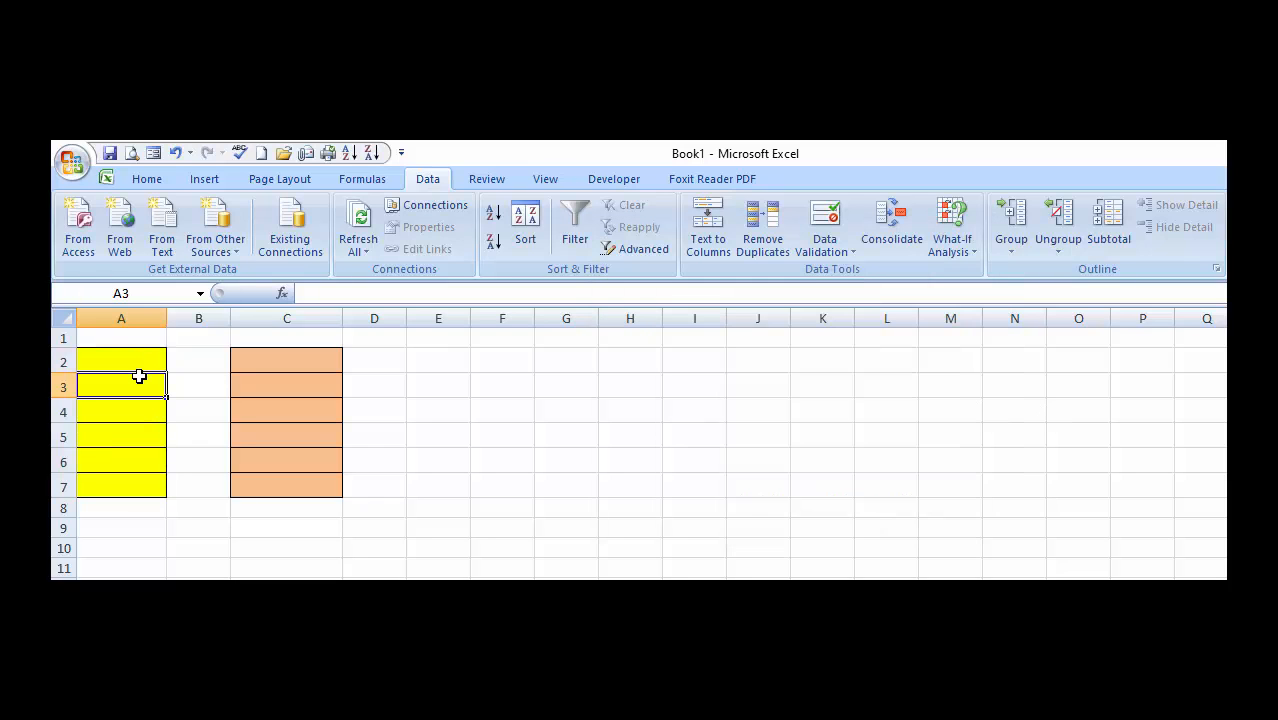
pyautogui.press('Up')
pyautogui.write('sdfds')
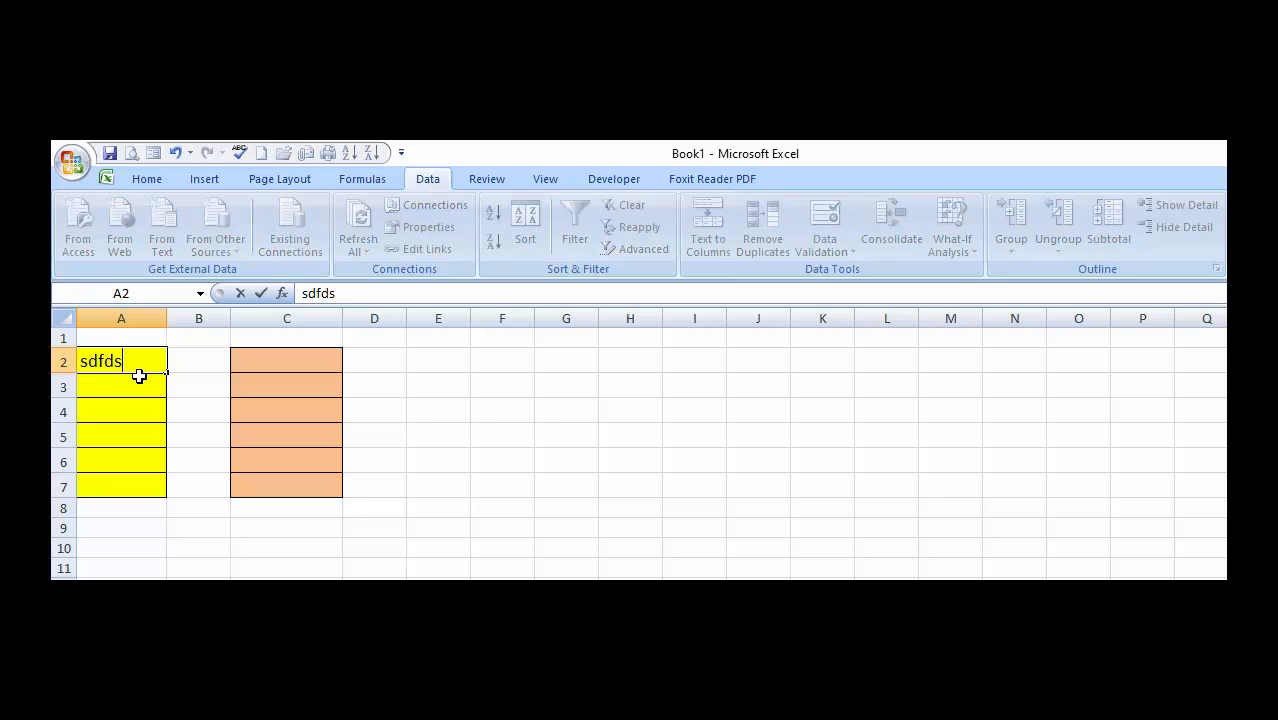
pyautogui.press('Return')
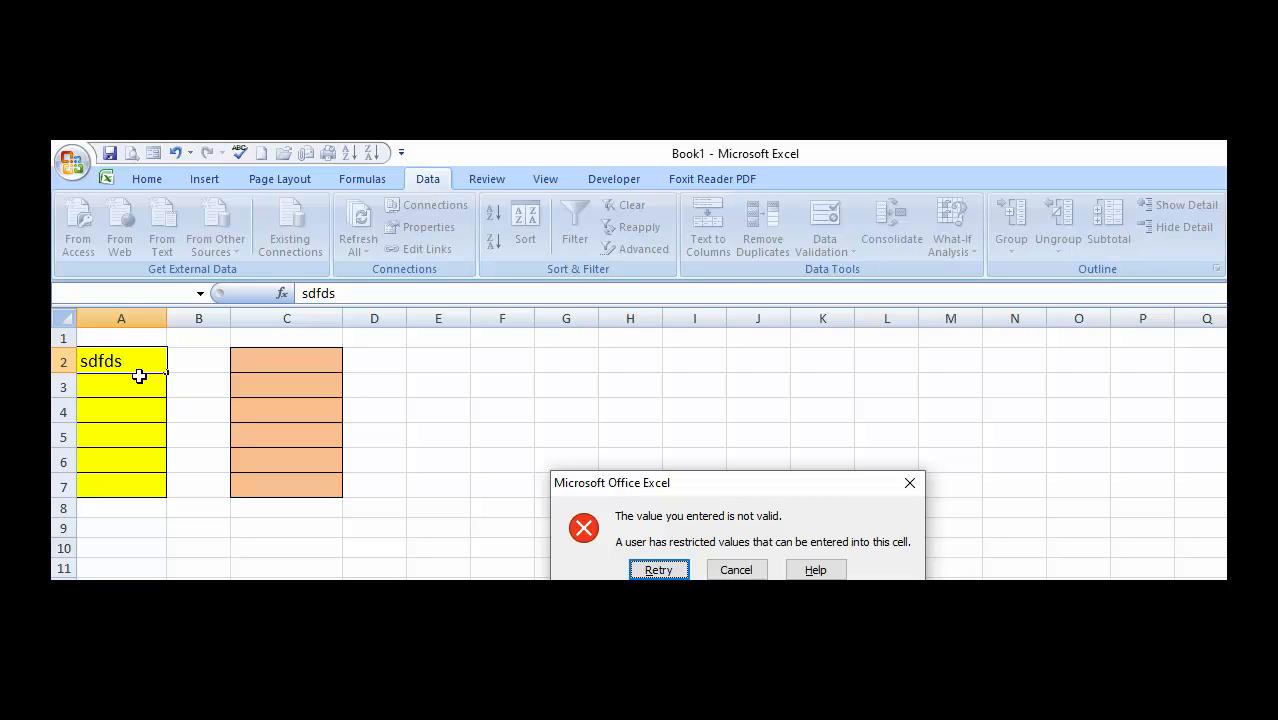
pyautogui.press('Return')
pyautogui.write('25')
pyautogui.press('Return')
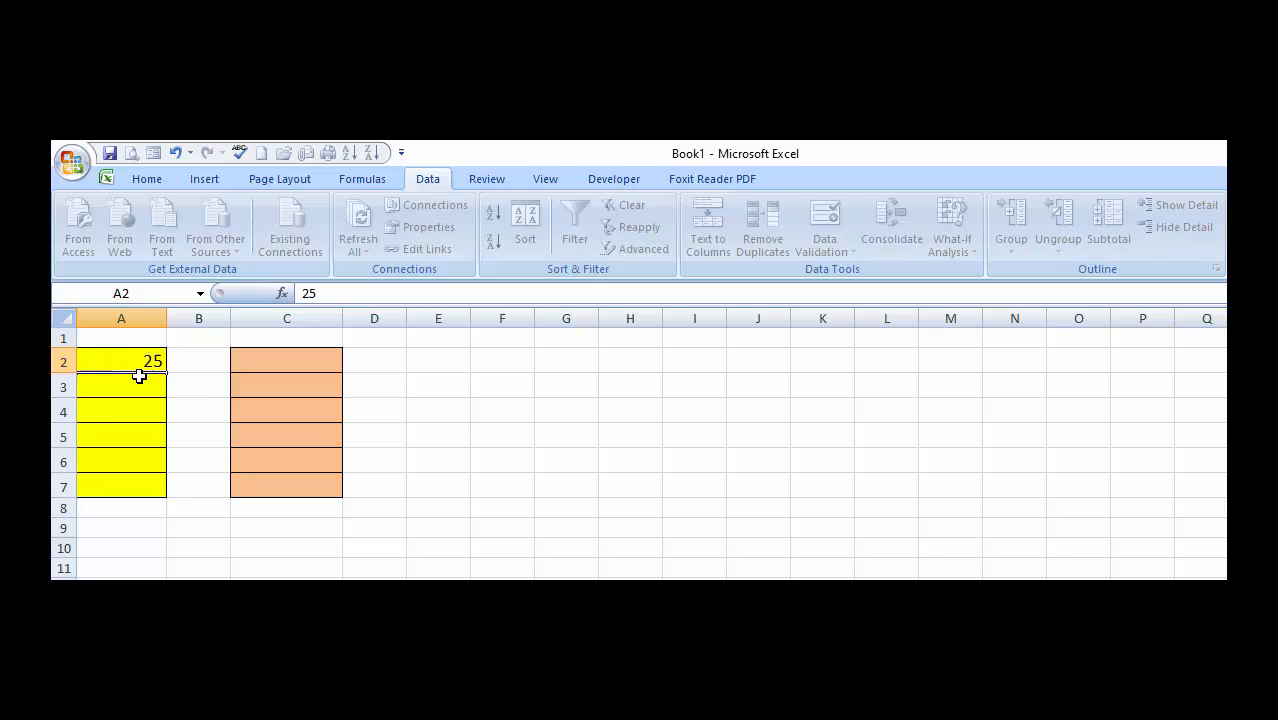
pyautogui.press('Return')
# Try entering the text sd in cell A3, and replace it with the number 26
pyautogui.write('sd')
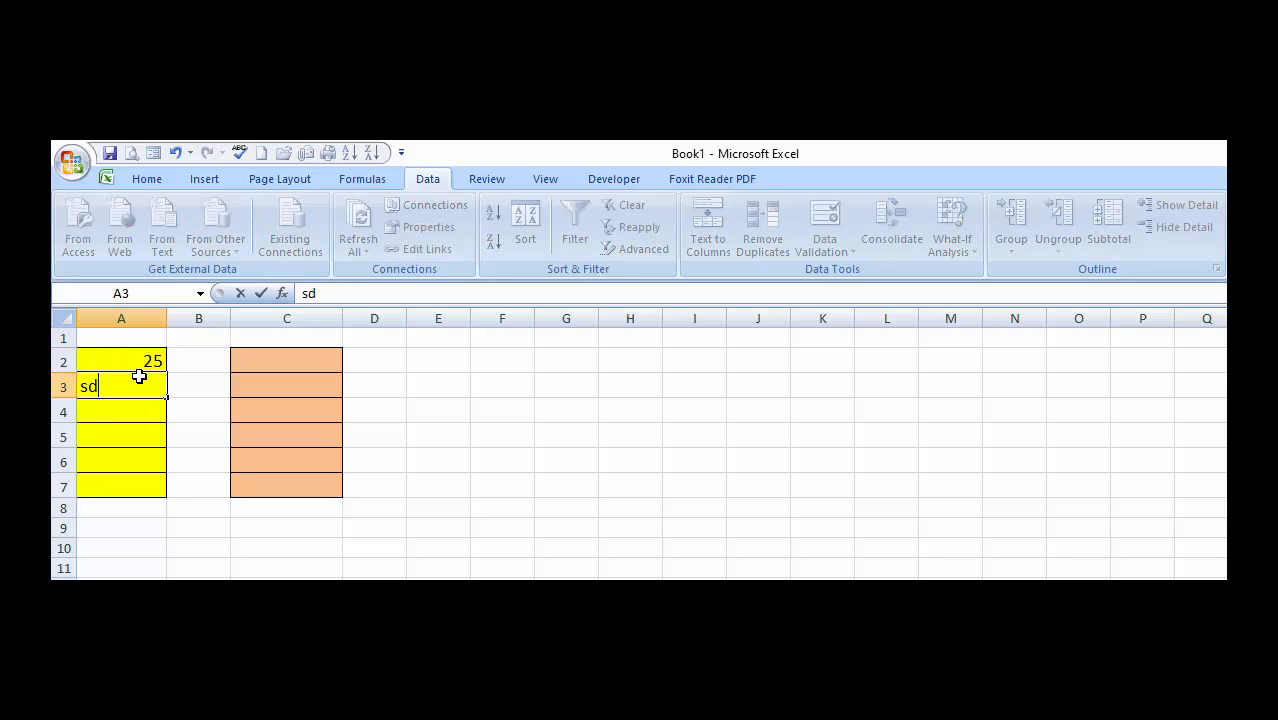
pyautogui.press('Return')
pyautogui.press('Return')
pyautogui.write('26')
pyautogui.press('Return')
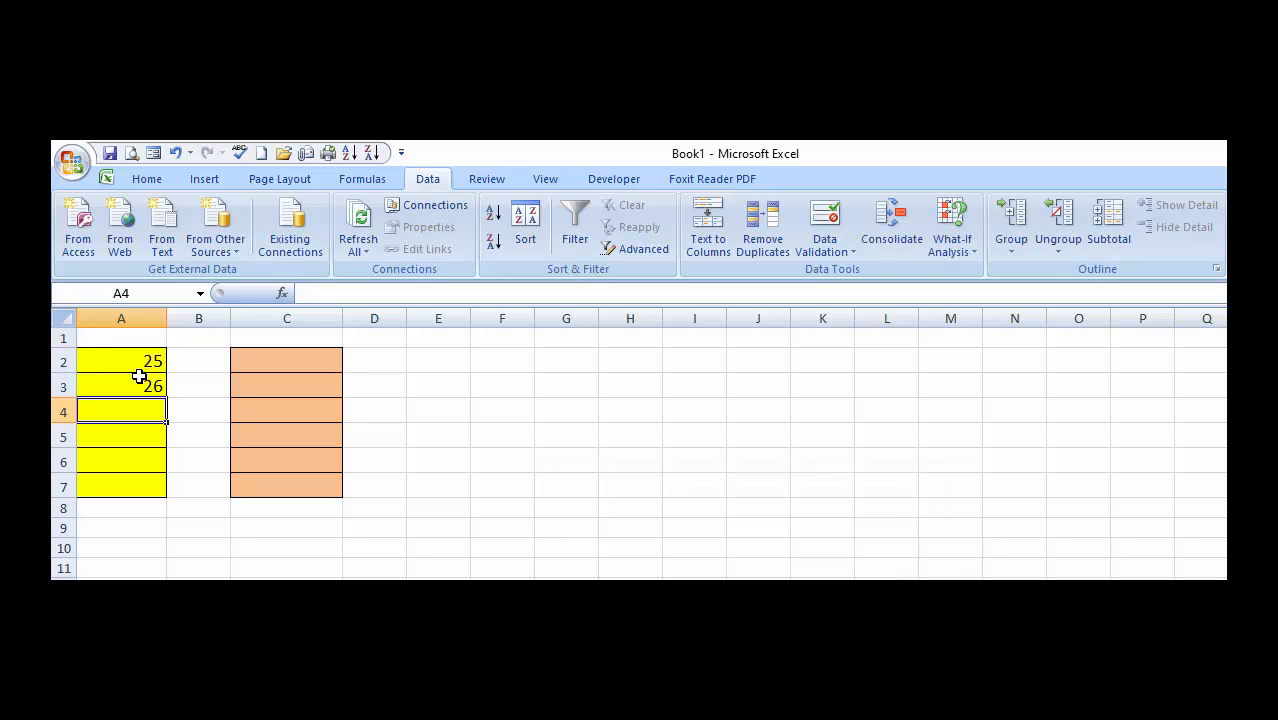
# Try entering the text df in cell A4, and replace it with the number 65
pyautogui.write('df')
pyautogui.press('Return')
pyautogui.press('Return')
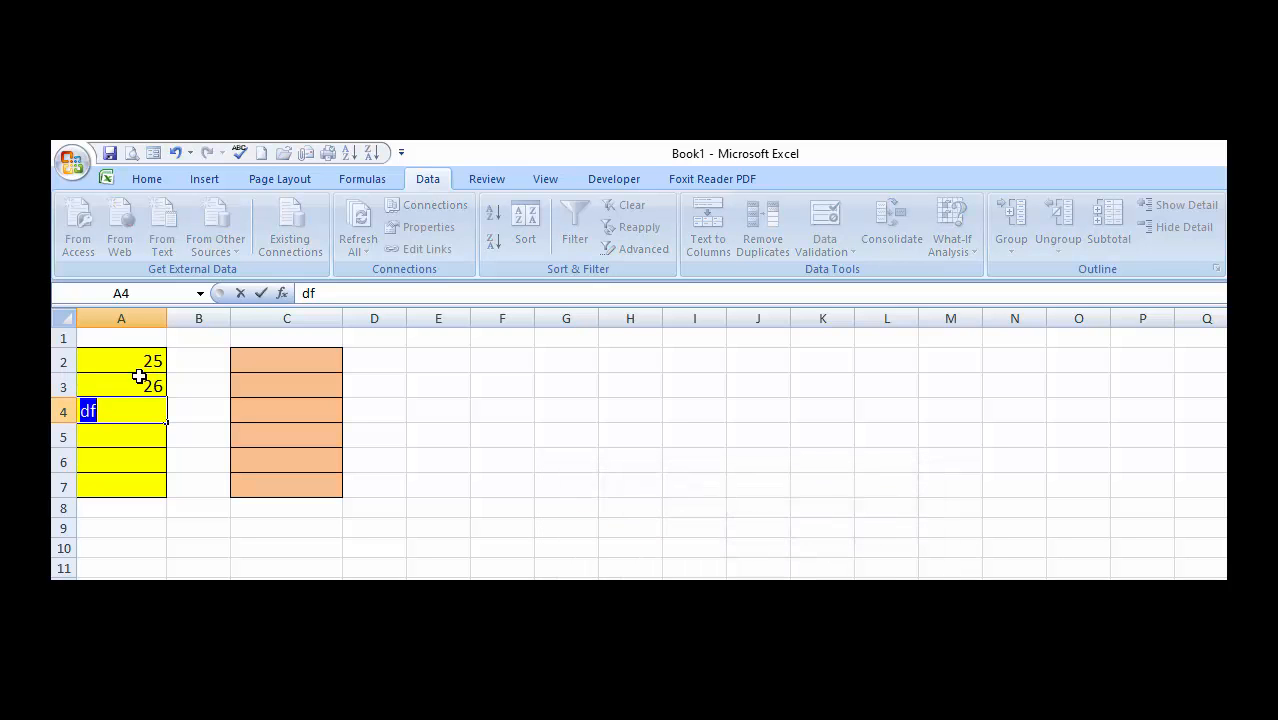
pyautogui.write('65')
pyautogui.press('Return')
# Try entering the text fds in cell A7, and replace it with the number 98
pyautogui.press('Return')
pyautogui.press('Return')
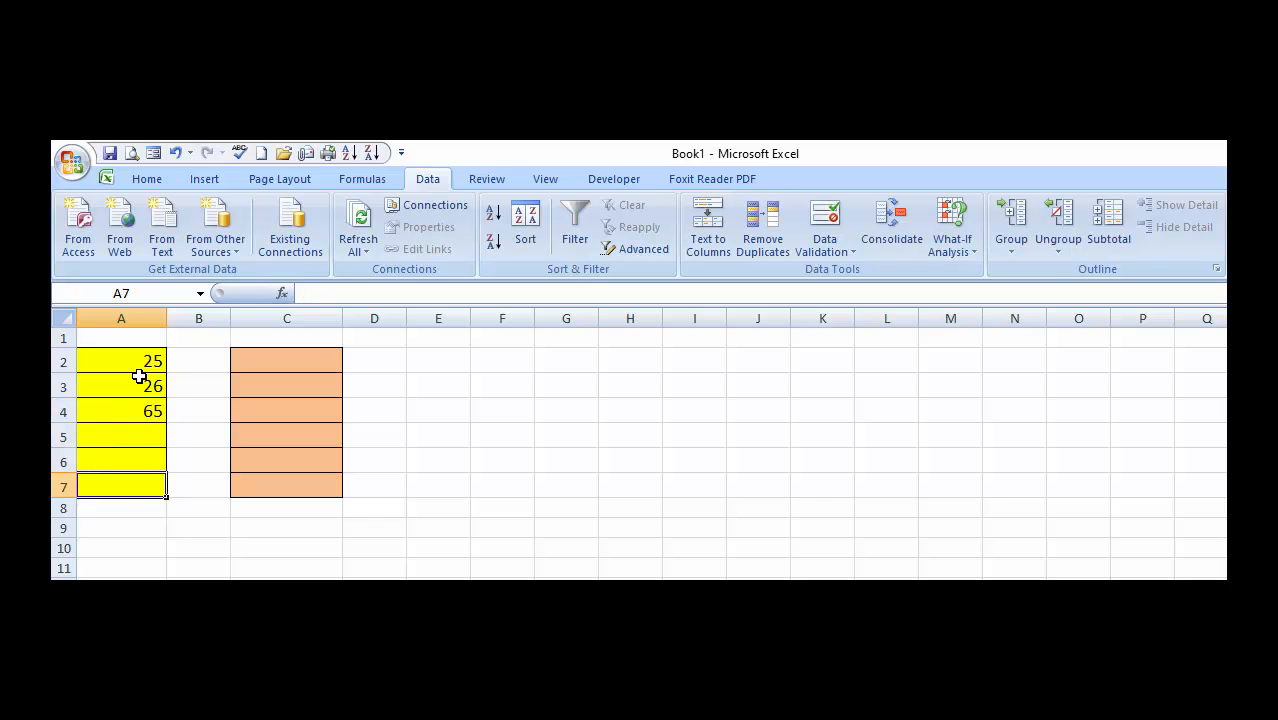
pyautogui.write('fds')
pyautogui.press('Return')
pyautogui.press('Return')
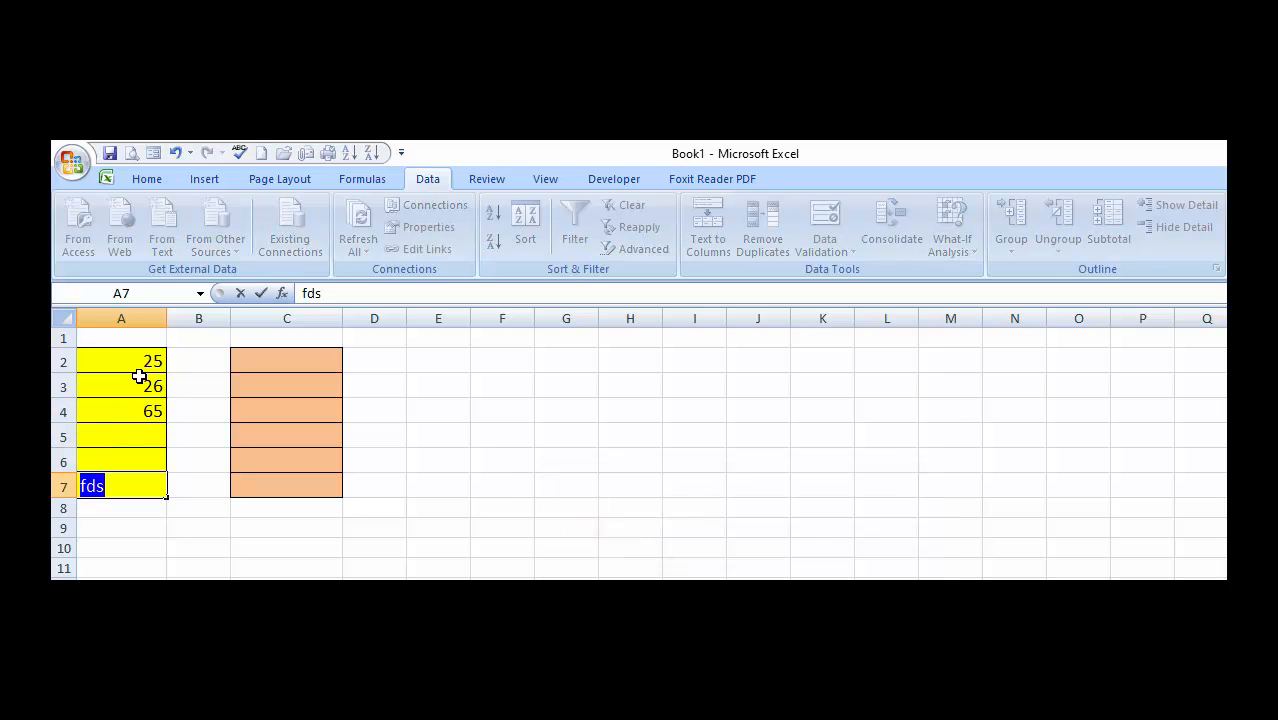
pyautogui.write('98')
pyautogui.press('Return')
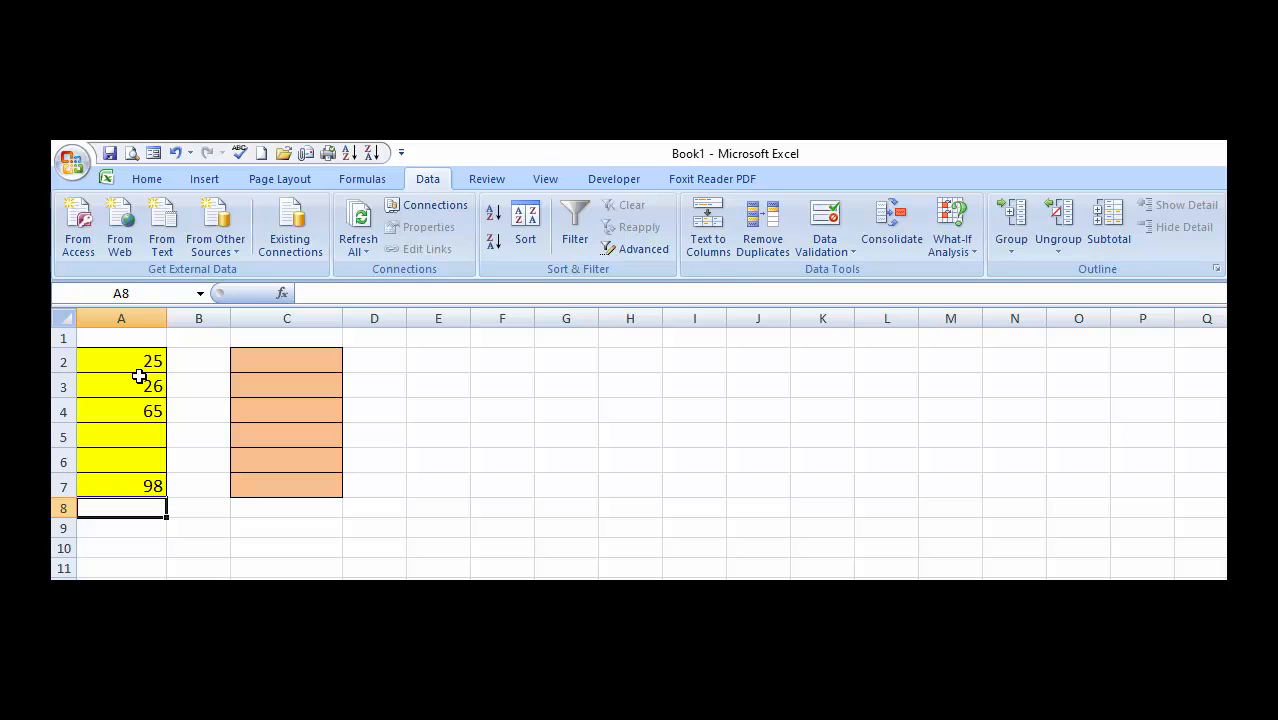
# Start a data validation rule for the orange cells C2:C7 with Custom as the allowed criteria
pyautogui.press('Up')
pyautogui.press('Up')
pyautogui.press('Up')
pyautogui.press('Up')
pyautogui.press('Up')
pyautogui.press('Up')
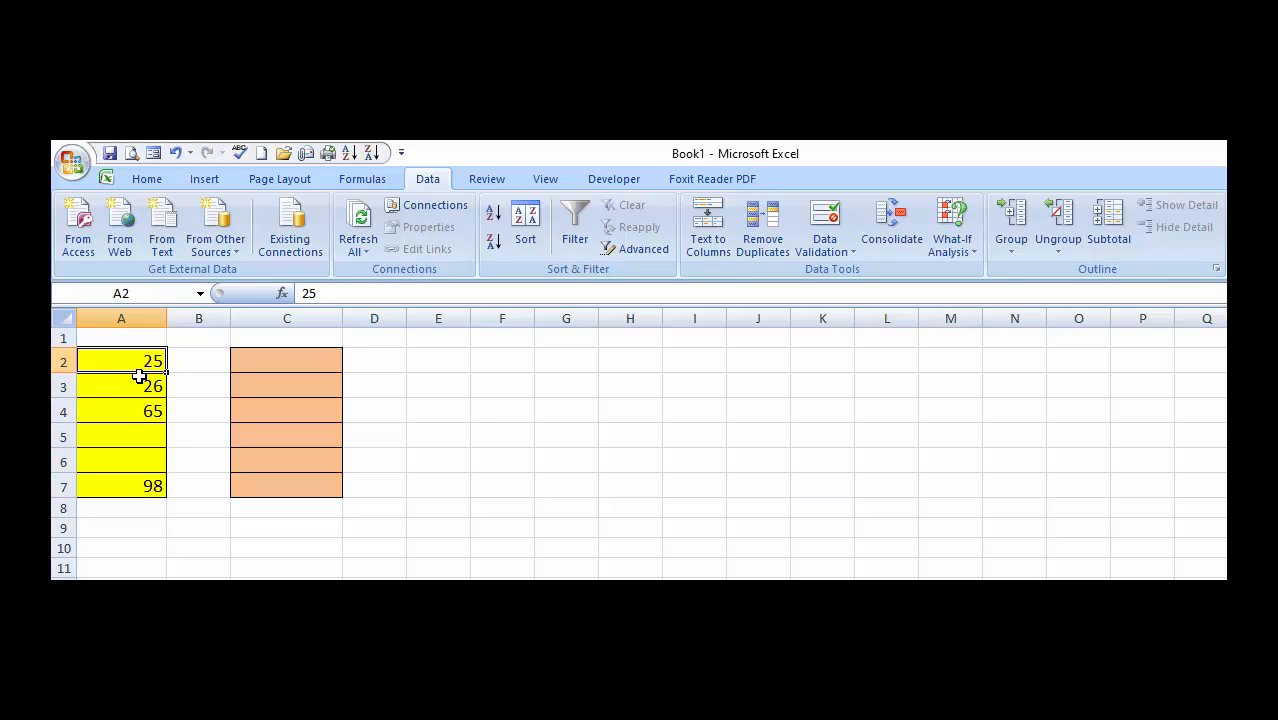
pyautogui.press('Right')
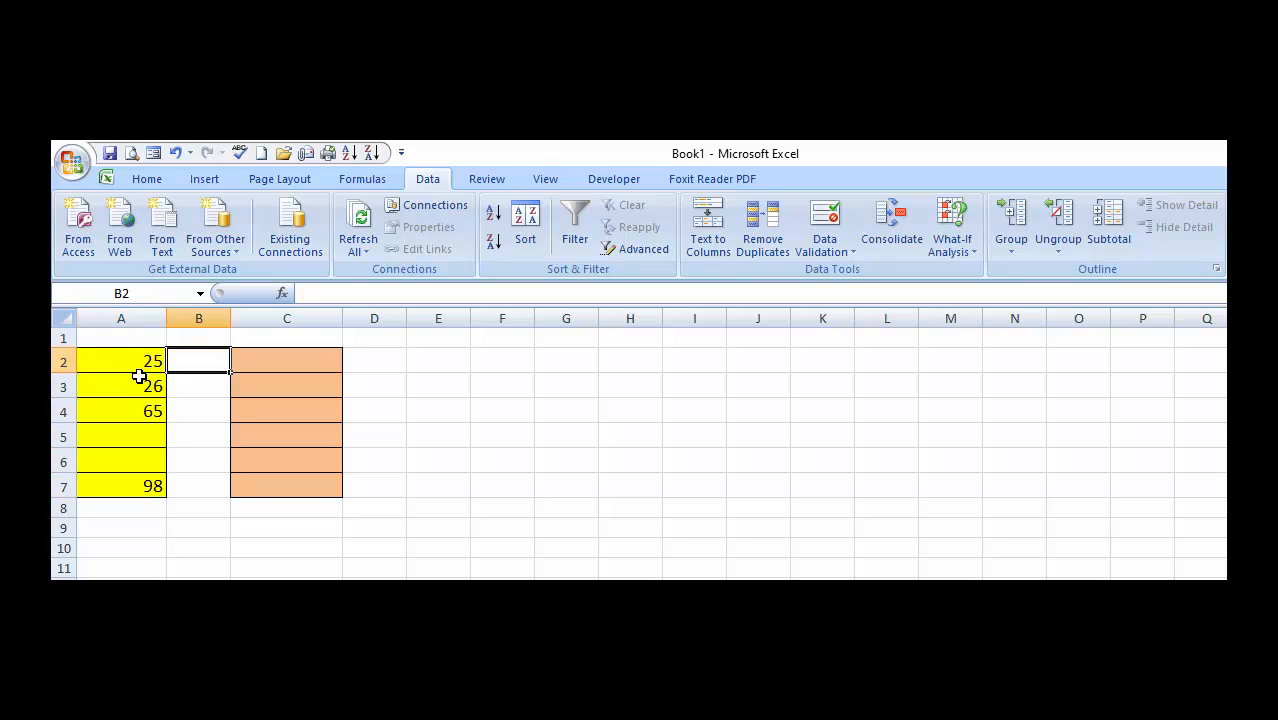
pyautogui.press('Right')
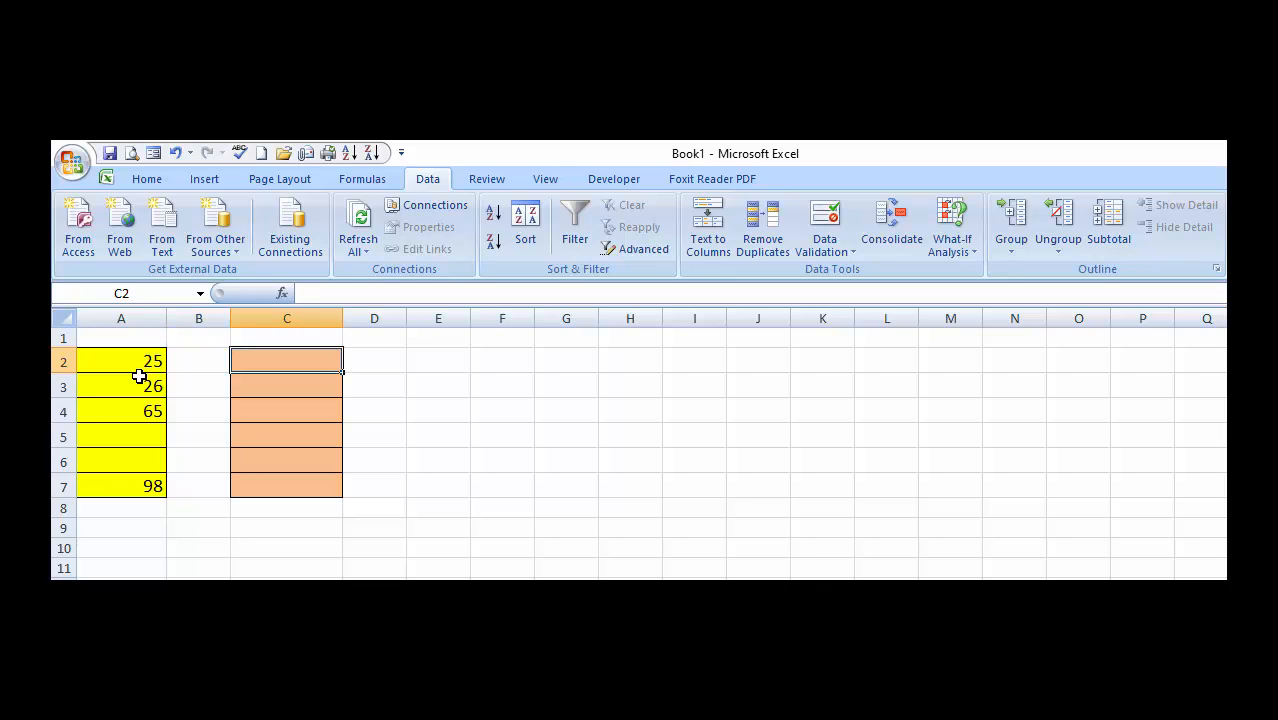
pyautogui.hotkey('shift', 'Down')
pyautogui.hotkey('shift', 'Down')
pyautogui.hotkey('shift', 'Down')
pyautogui.hotkey('shift', 'Down')
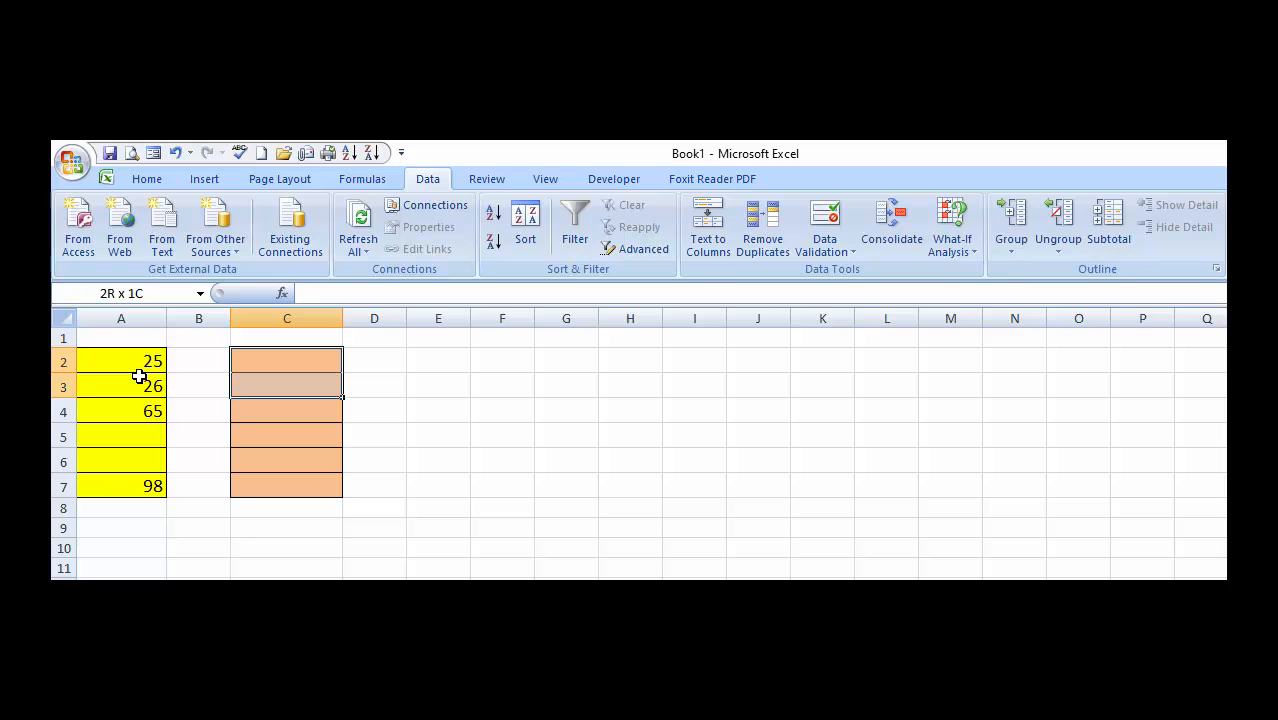
pyautogui.hotkey('shift', 'Down')
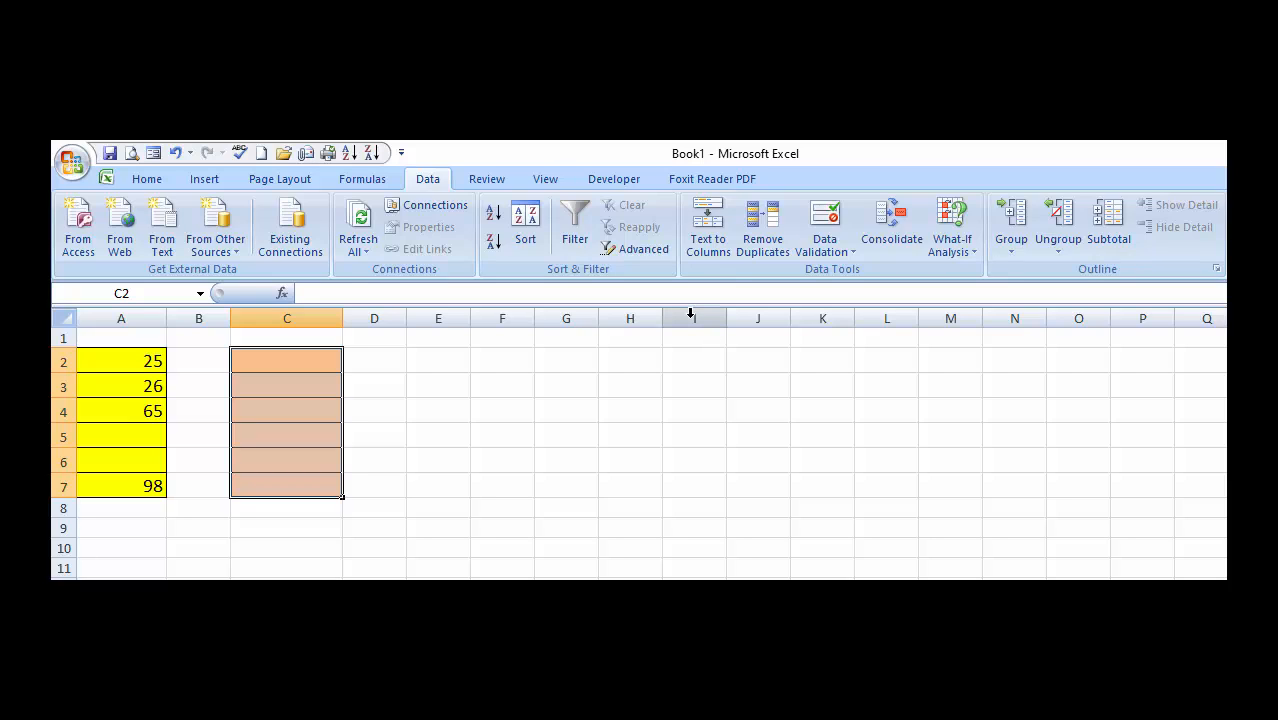
pyautogui.click(827, 250)
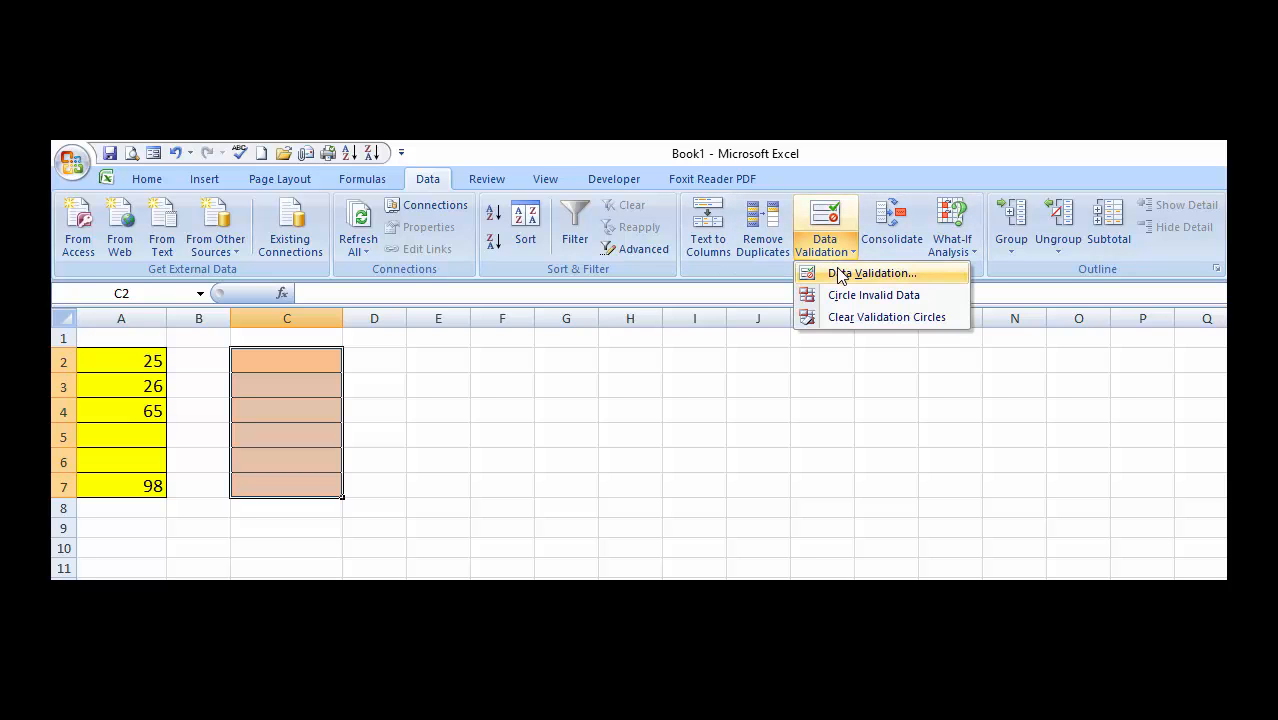
pyautogui.click(840, 274)
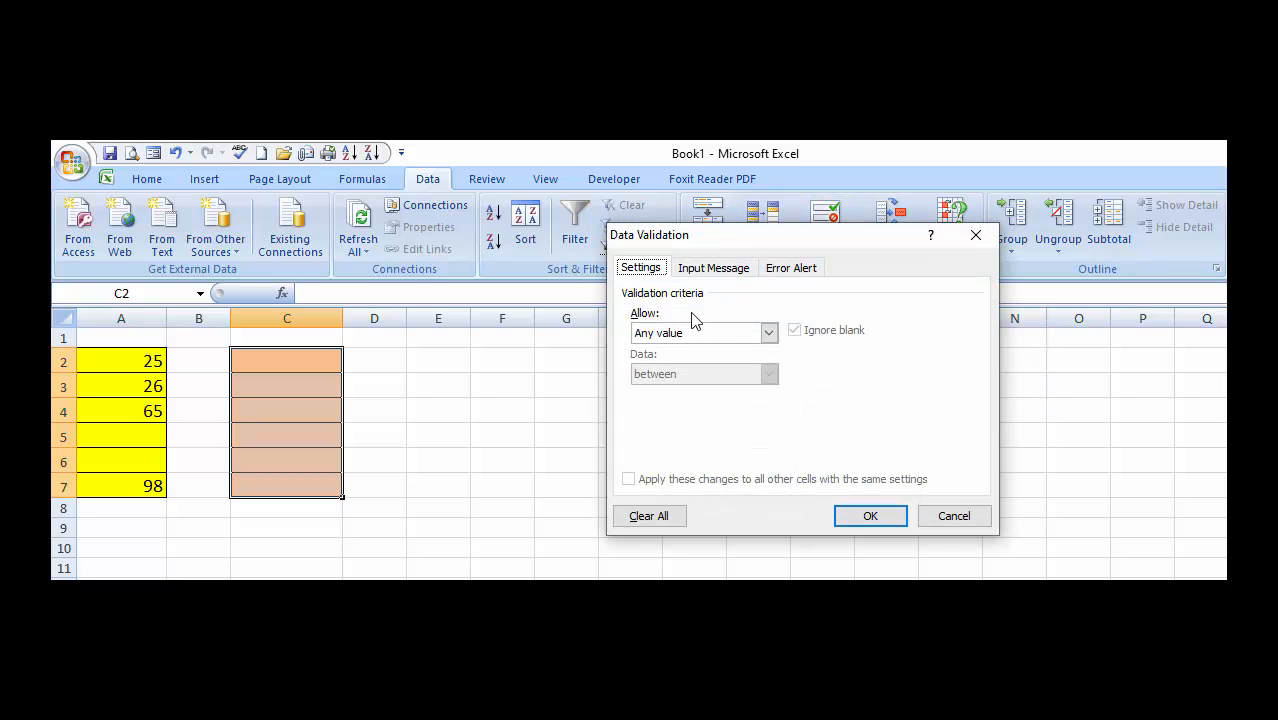
pyautogui.click(690, 333)
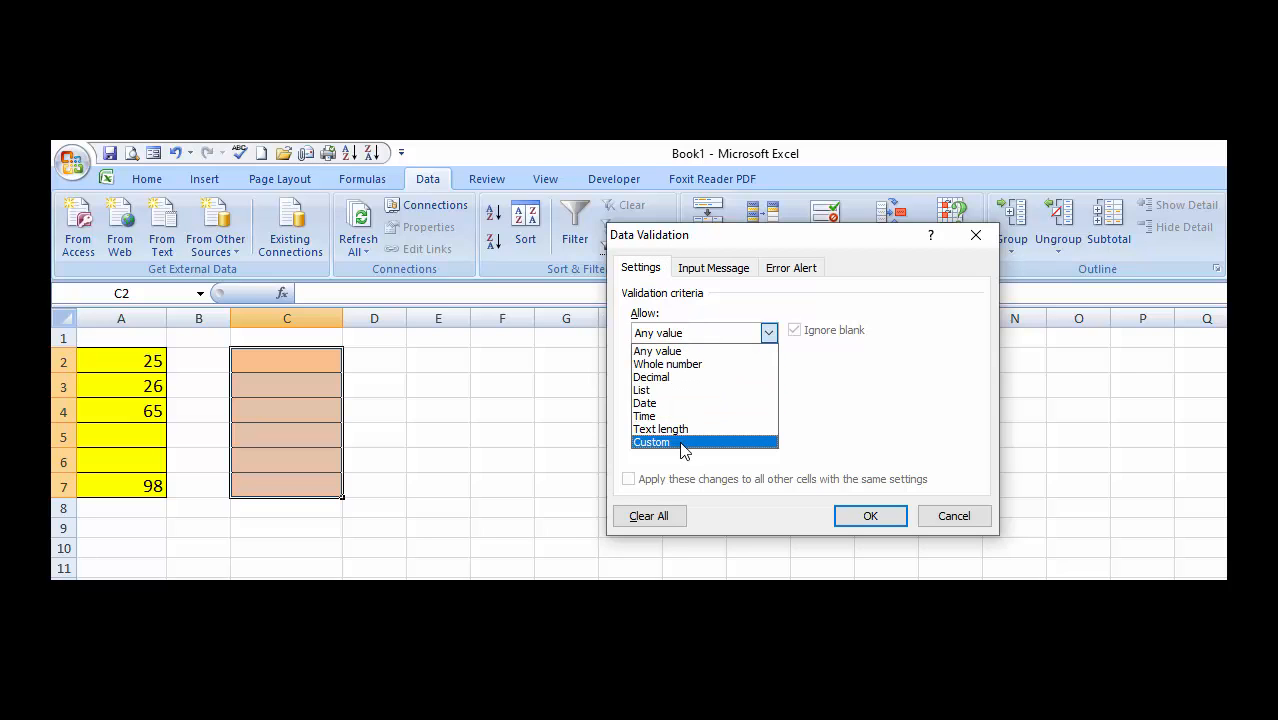
pyautogui.click(683, 442)
# Set the validation formula to =ISTEXT(C2:C7) and apply the rule to the orange cells
pyautogui.click(670, 413)
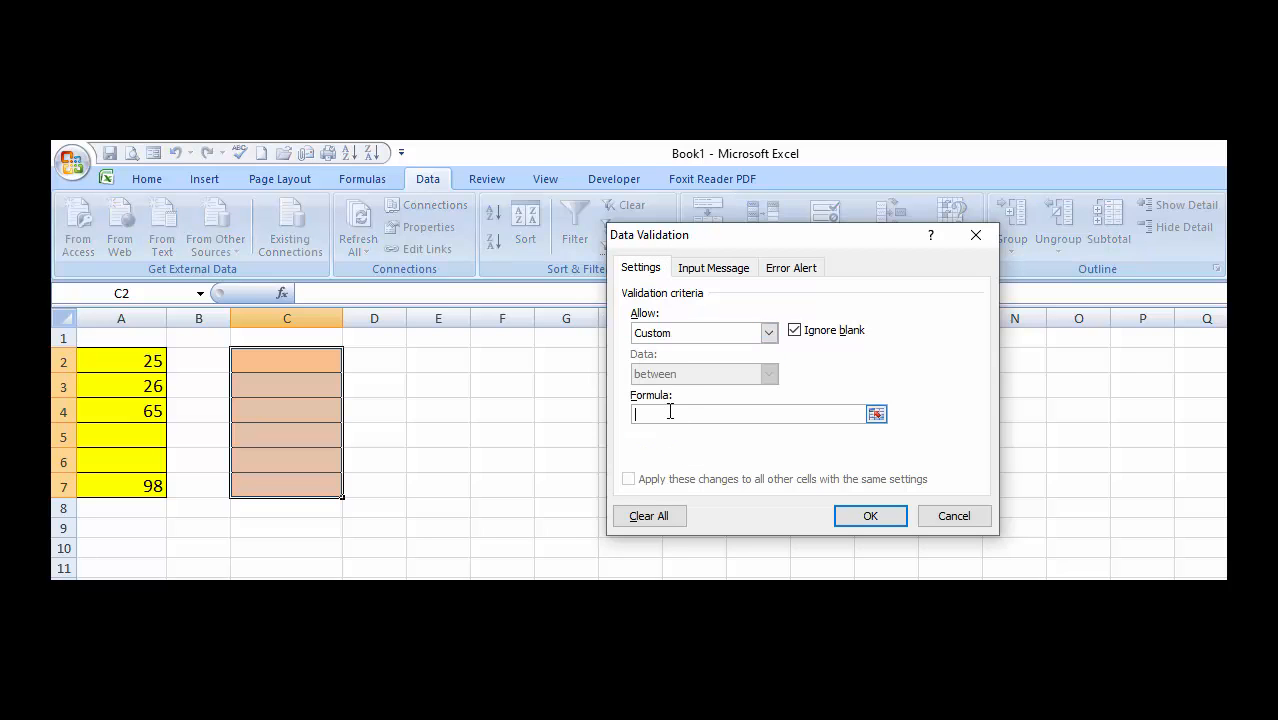
pyautogui.write('=IST')
pyautogui.write('ES')
pyautogui.write('XT(')
pyautogui.write('C2:C3')
pyautogui.hotkey('shift', 'Down')
pyautogui.hotkey('shift', 'Down')
pyautogui.hotkey('shift', 'Down')
pyautogui.hotkey('shift', 'Down')
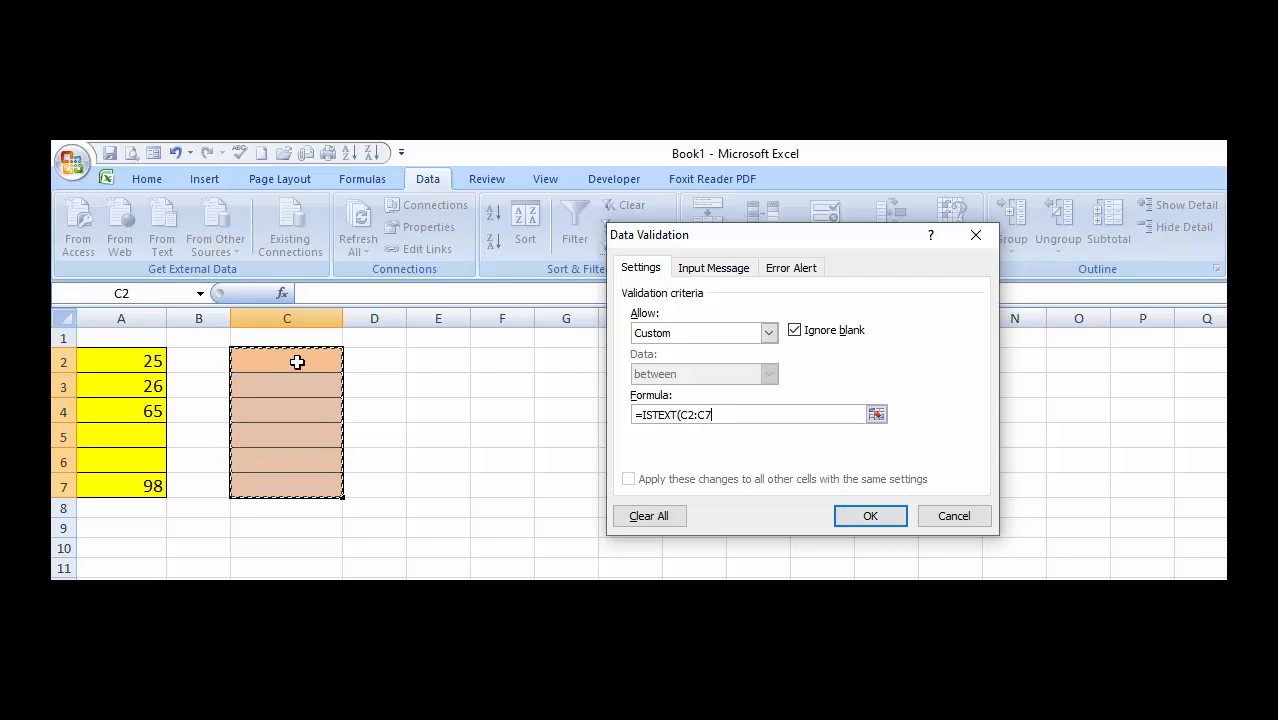
pyautogui.write(')')
pyautogui.click(880, 516)
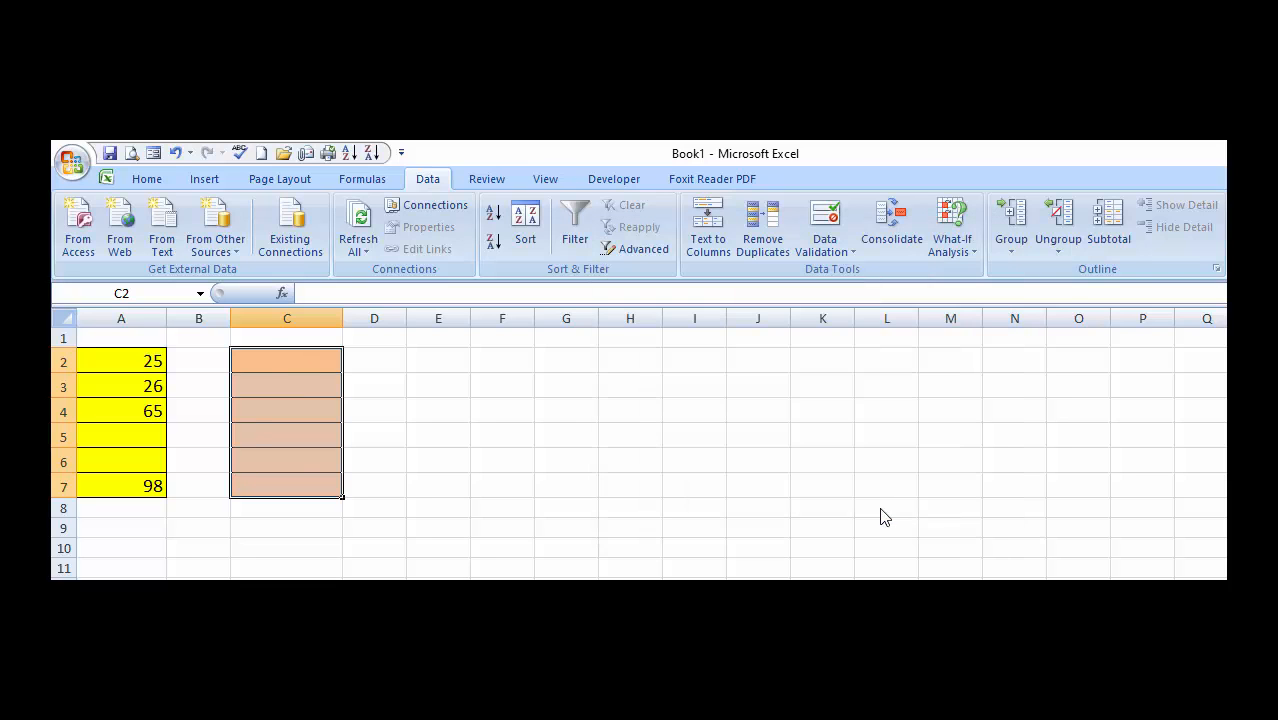
# Test the text rule in cell C2 by trying the number 98, and replace it with world
pyautogui.click(276, 355)
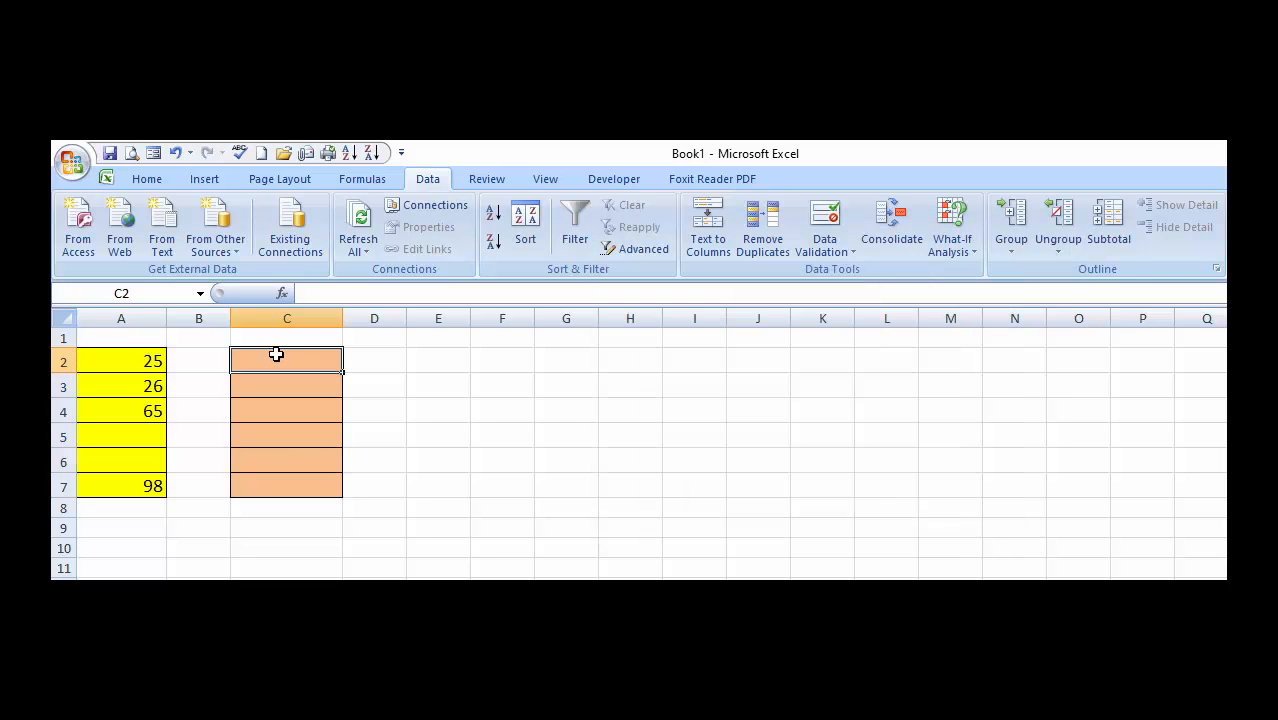
pyautogui.write('98')
pyautogui.press('Return')
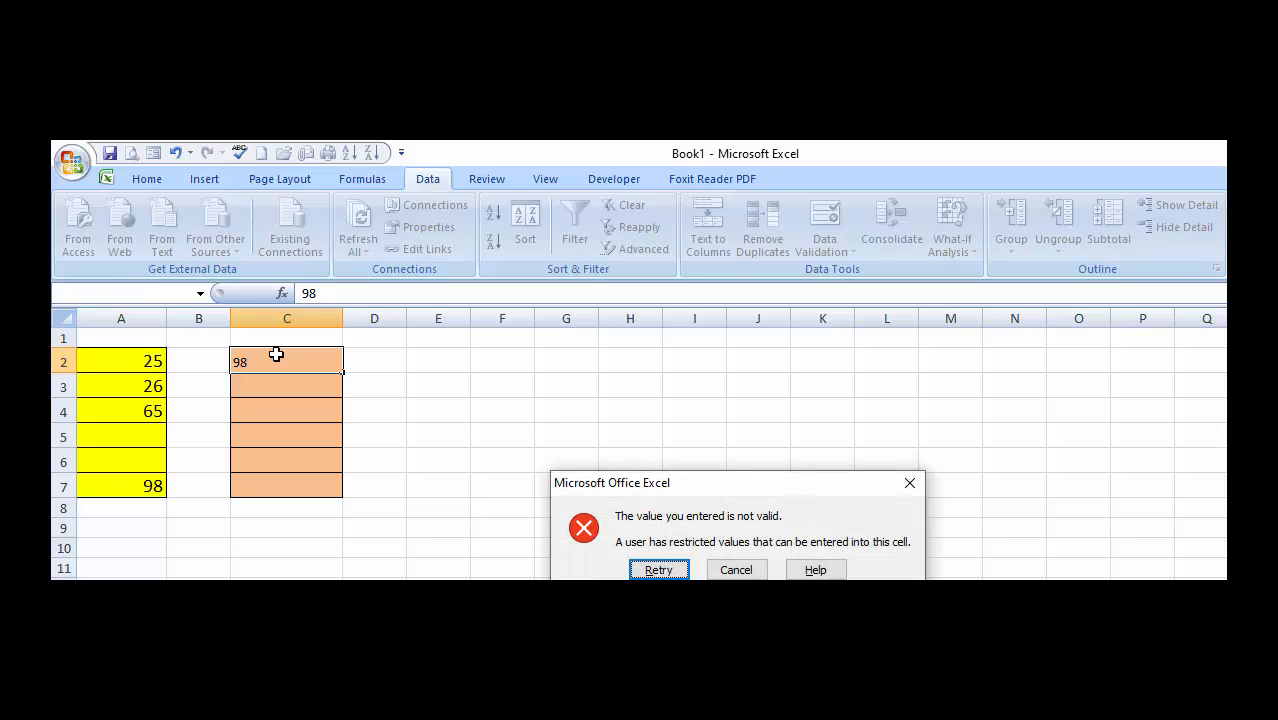
pyautogui.press('Return')
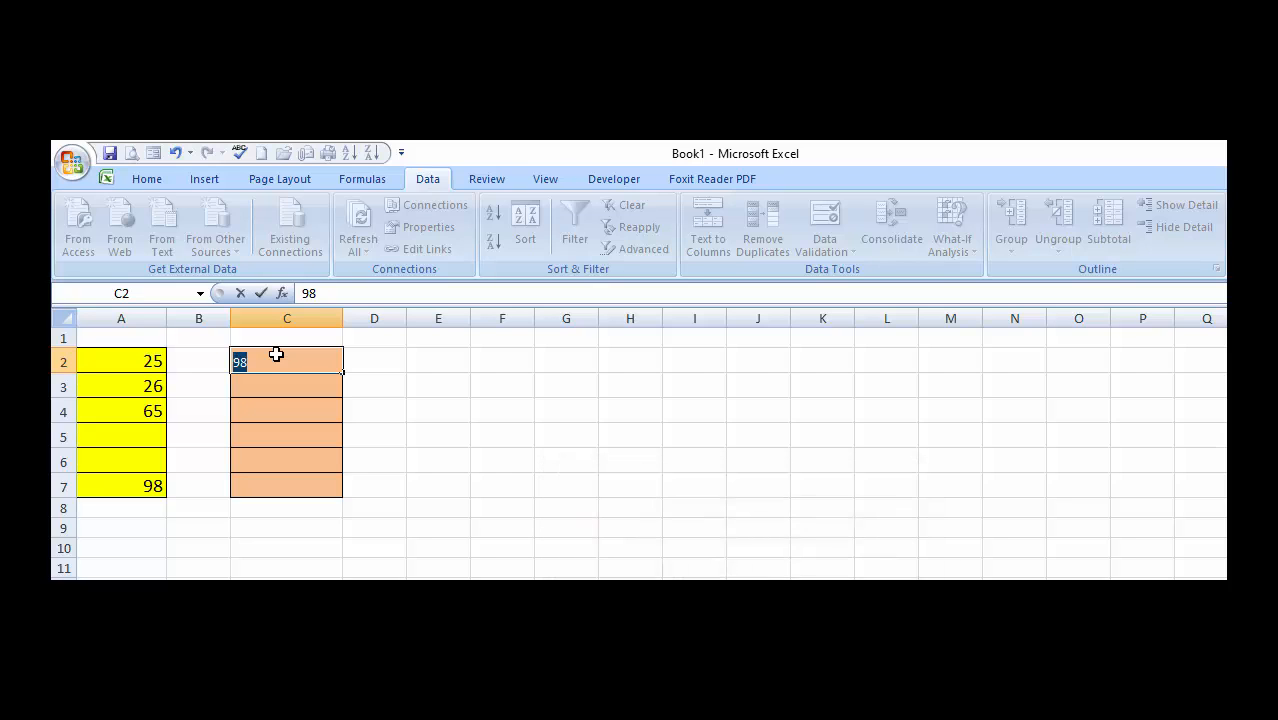
pyautogui.write('p')
pyautogui.press('BackSpace')
pyautogui.write('world')
pyautogui.press('Return')
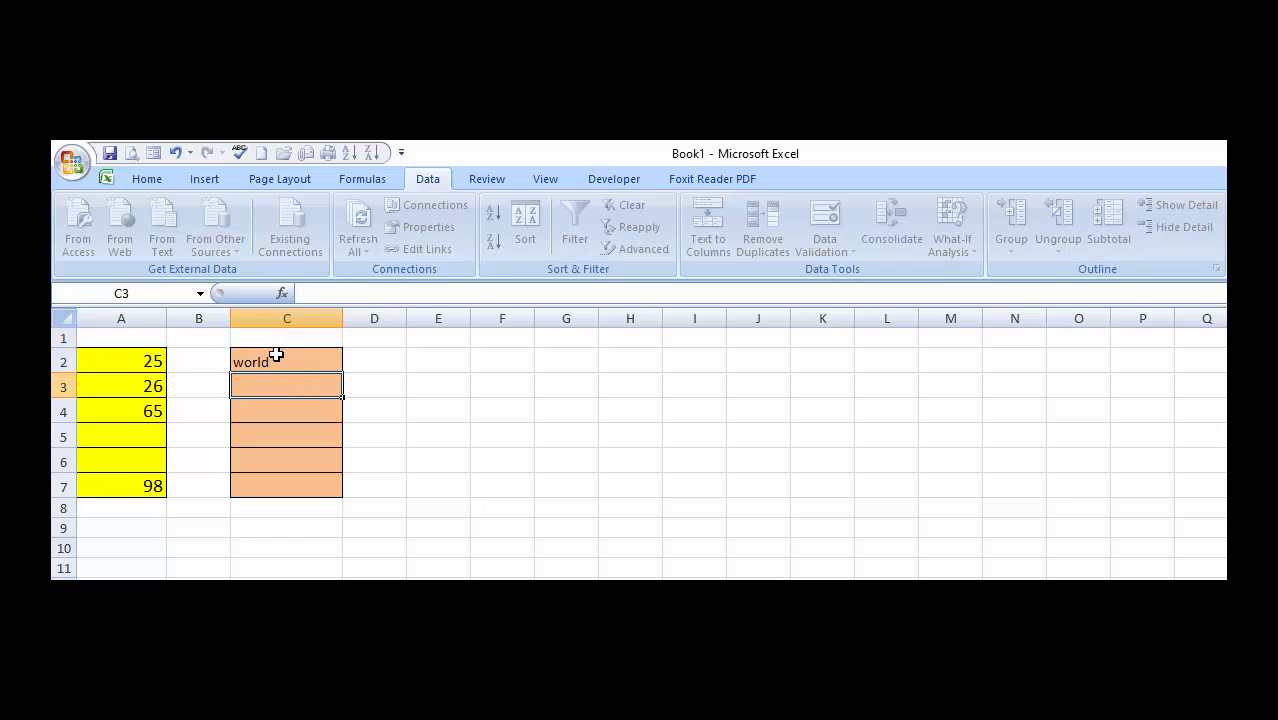
# Try entering the number 36 in cell C3, and replace it with the text sport
pyautogui.write('36')
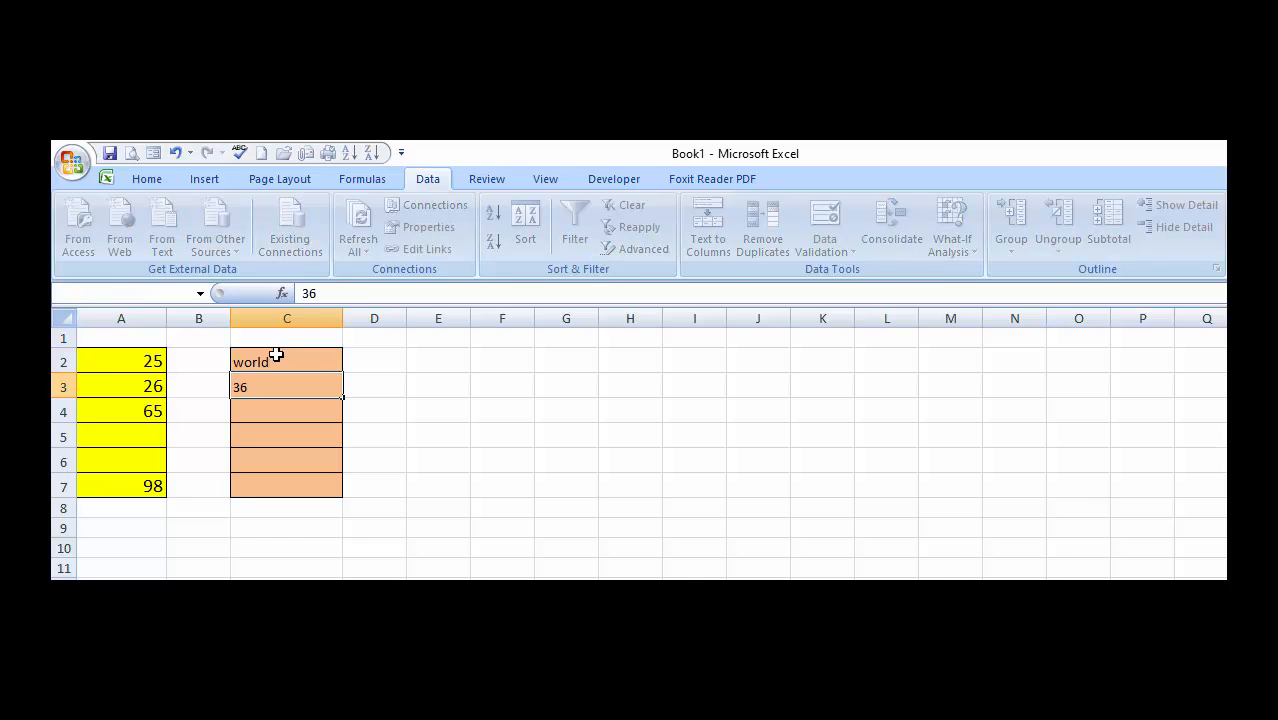
pyautogui.press('Return')
pyautogui.press('Return')
pyautogui.write('spot')
pyautogui.press('BackSpace')
pyautogui.write('rt')
pyautogui.press('Return')
# Try entering the number 36 in cell C7, and replace it with the text Excel
pyautogui.press('Down')
pyautogui.press('Down')
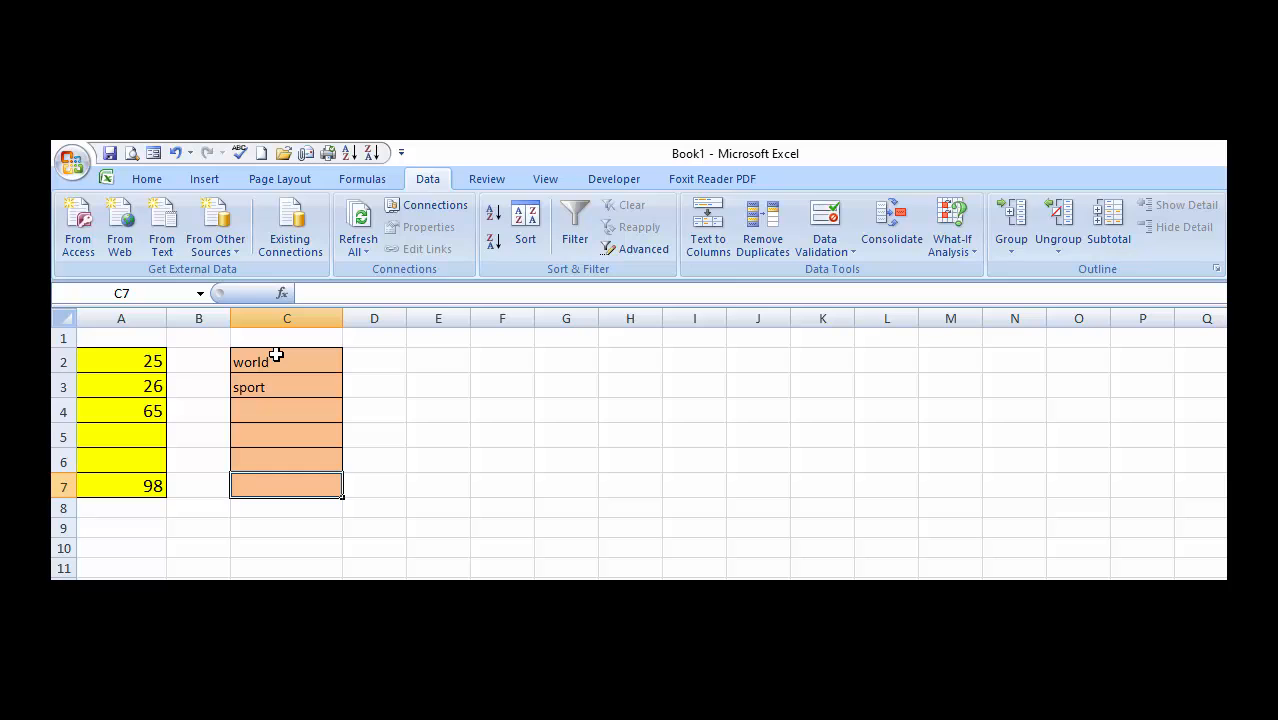
pyautogui.write('36')
pyautogui.press('Return')
pyautogui.press('Return')
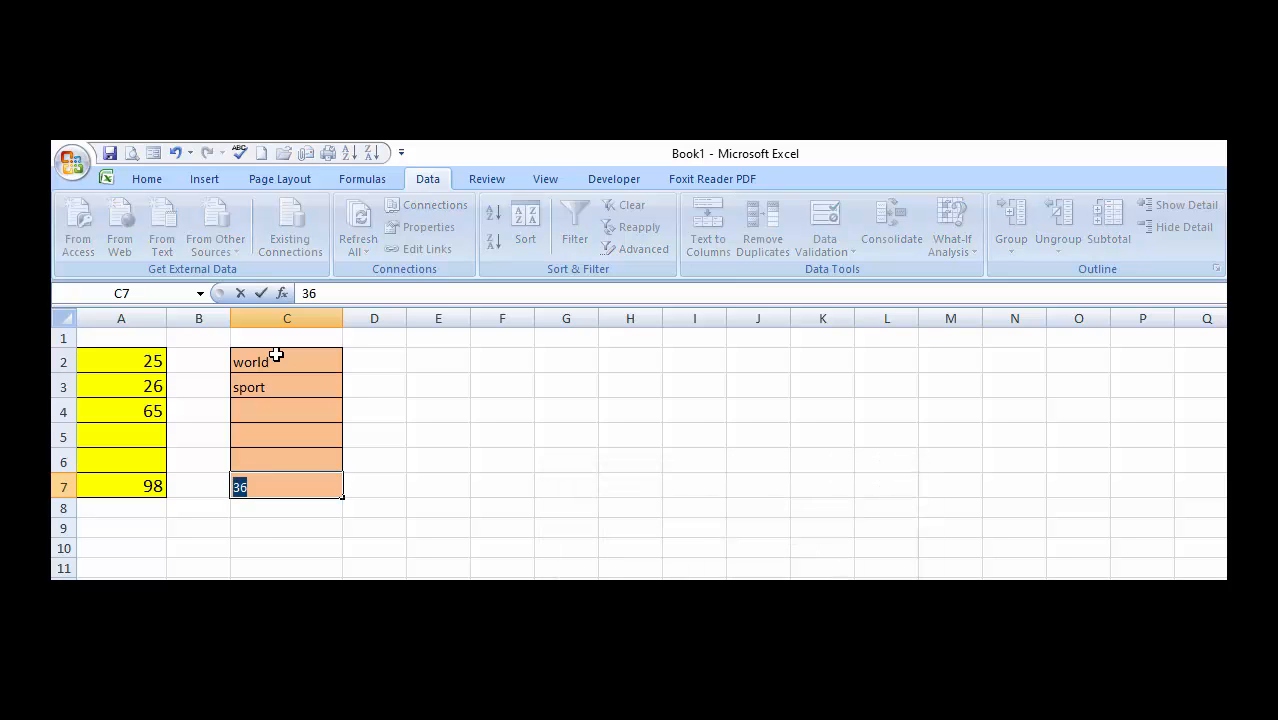
pyautogui.write('Excel')
pyautogui.press('Return')
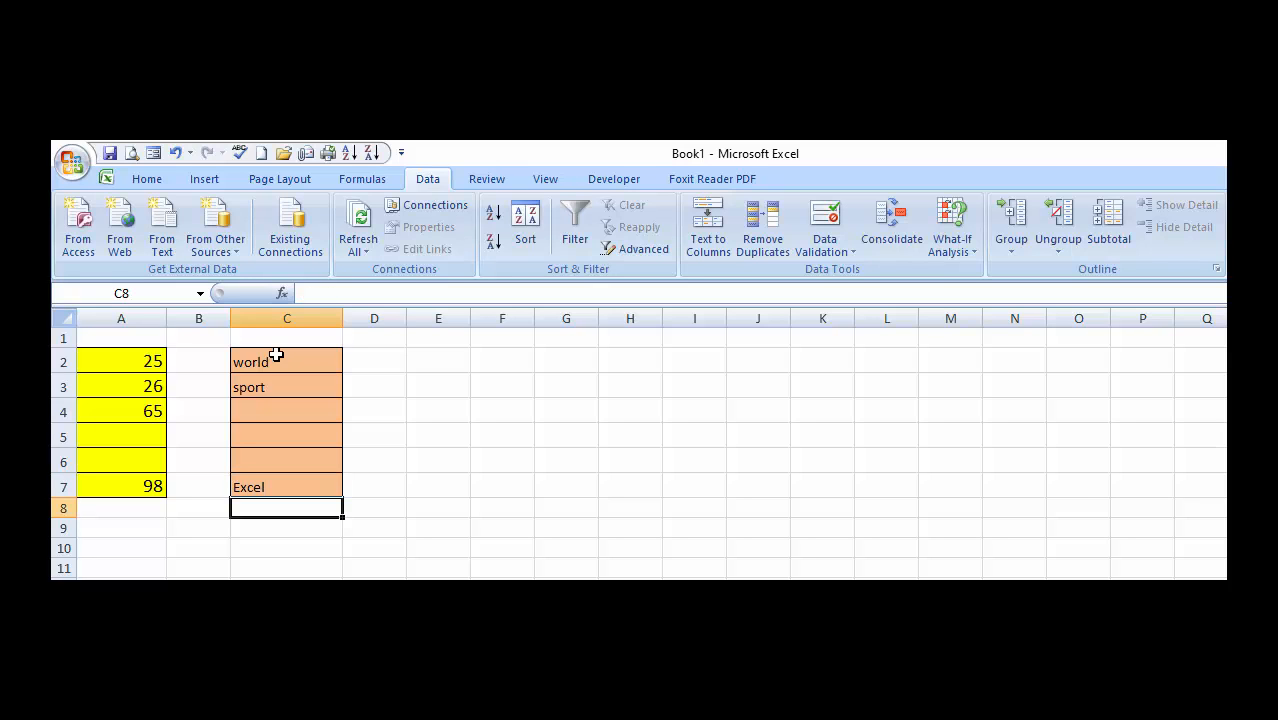